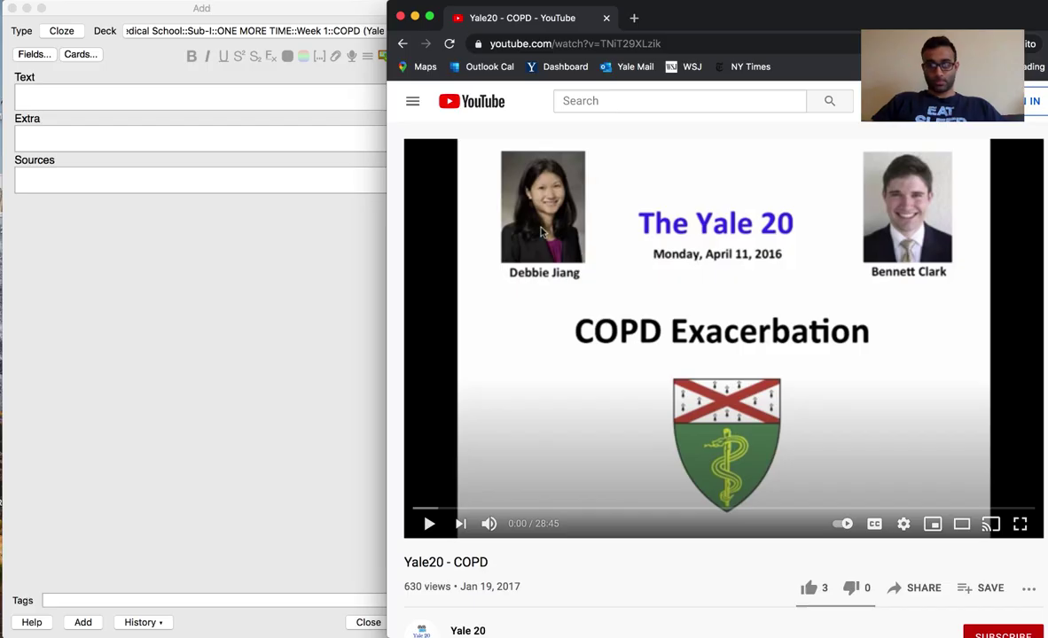
Step: Change the lecture video's playback speed and raise the sound volume
left_click(903, 524)
left_click(891, 423)
left_click(891, 479)
key("XF86AudioRaiseVolume")
key("XF86AudioRaiseVolume")
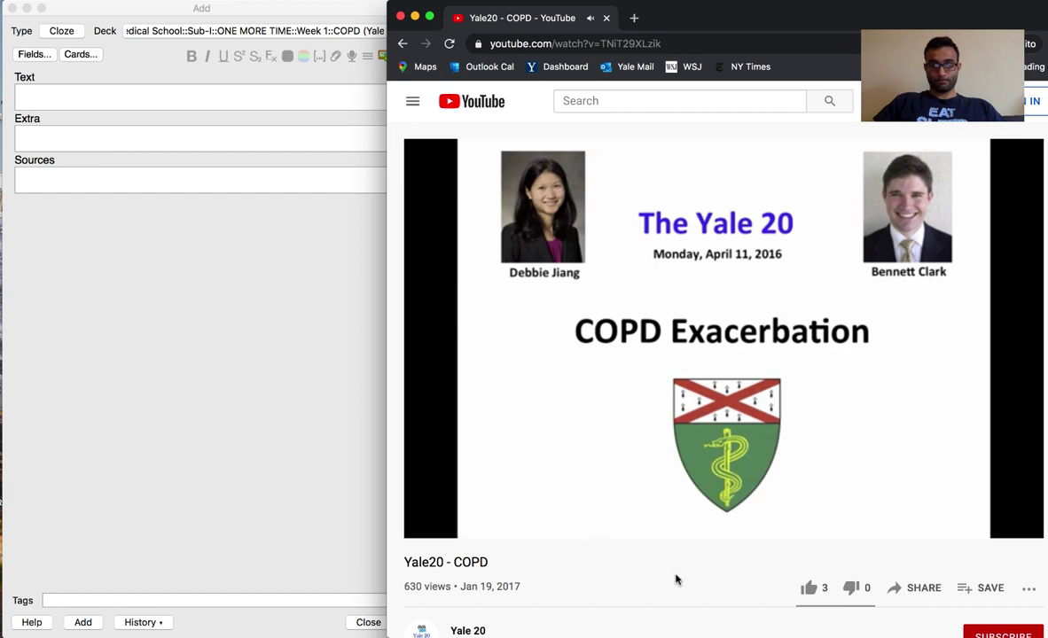
Step: Copy the YouTube video's URL into the new Anki card's Sources field
left_click(157, 243)
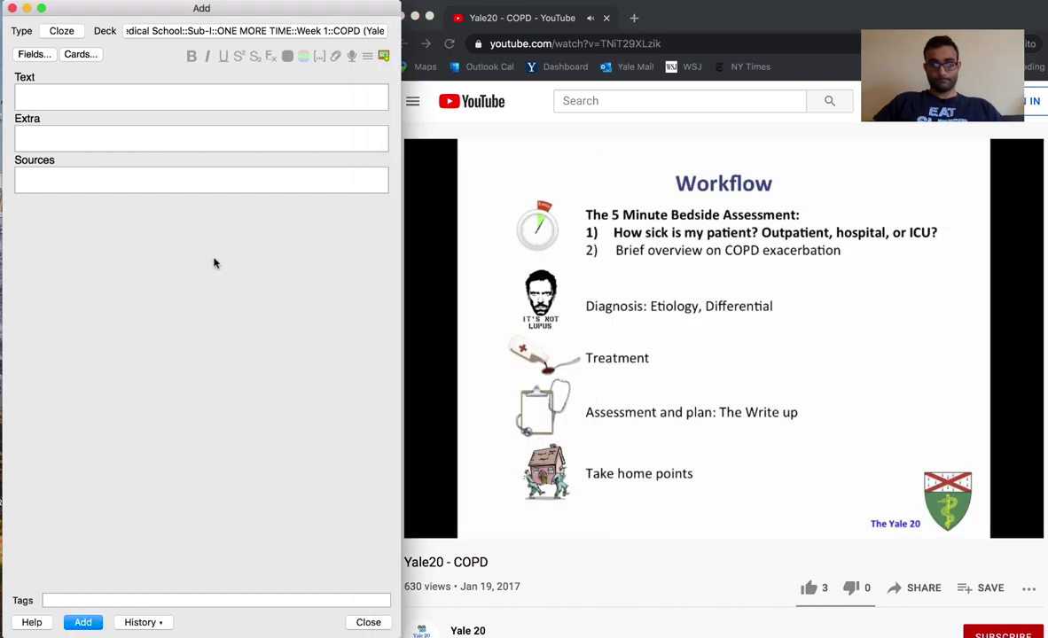
left_click(95, 98)
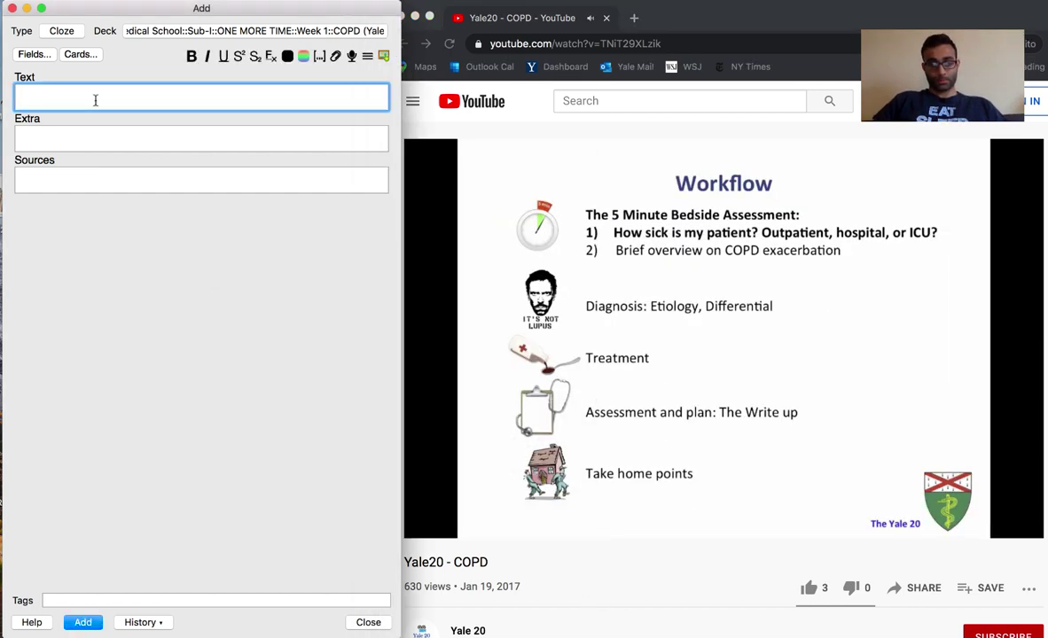
left_click(532, 43)
key("super+c")
left_click(140, 176)
key("super+v")
left_click(148, 90)
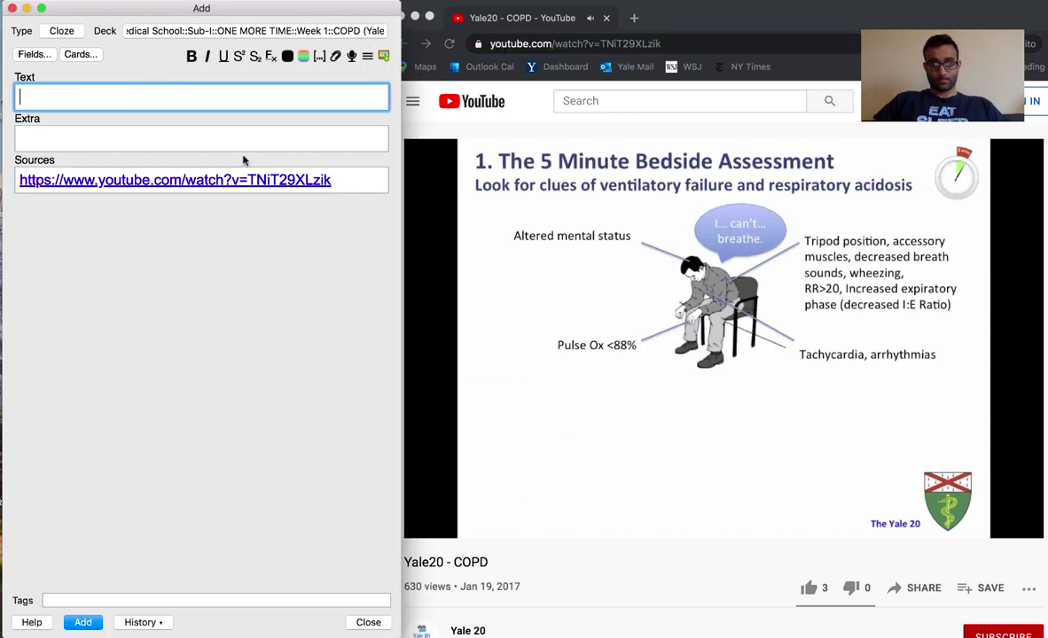
Step: Narrow the Add window slightly and paste a screenshot of the "5 Minute Bedside Assessment" slide into Extra
left_click_drag(399, 187, 384, 187)
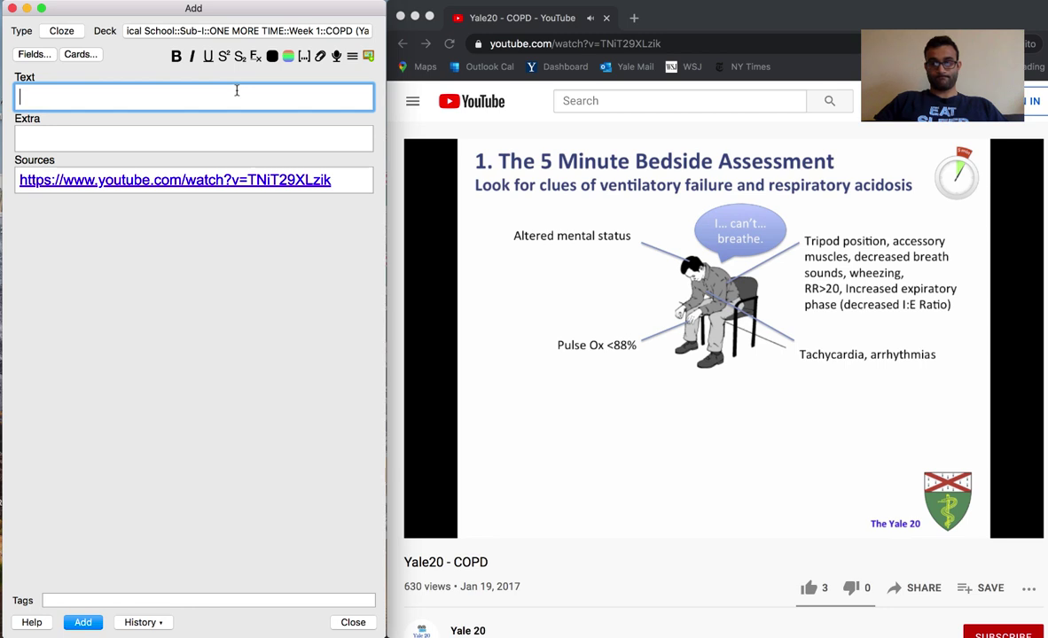
key("ctrl+shift+super+4")
left_click_drag(463, 145, 989, 387)
left_click(197, 141)
key("super+v")
Step: Write the question "What happens to HR when you have a COPD exacerbation? (increased or decreased)" with the answer "Increased!" in Text
left_click(128, 101)
type("What hap")
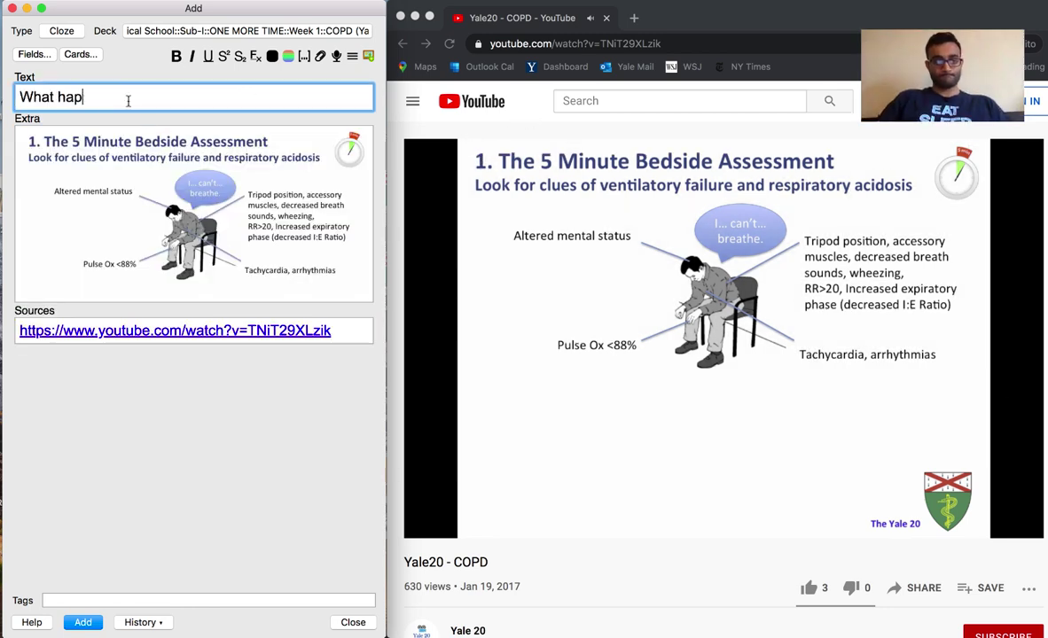
type("pens to HR when you")
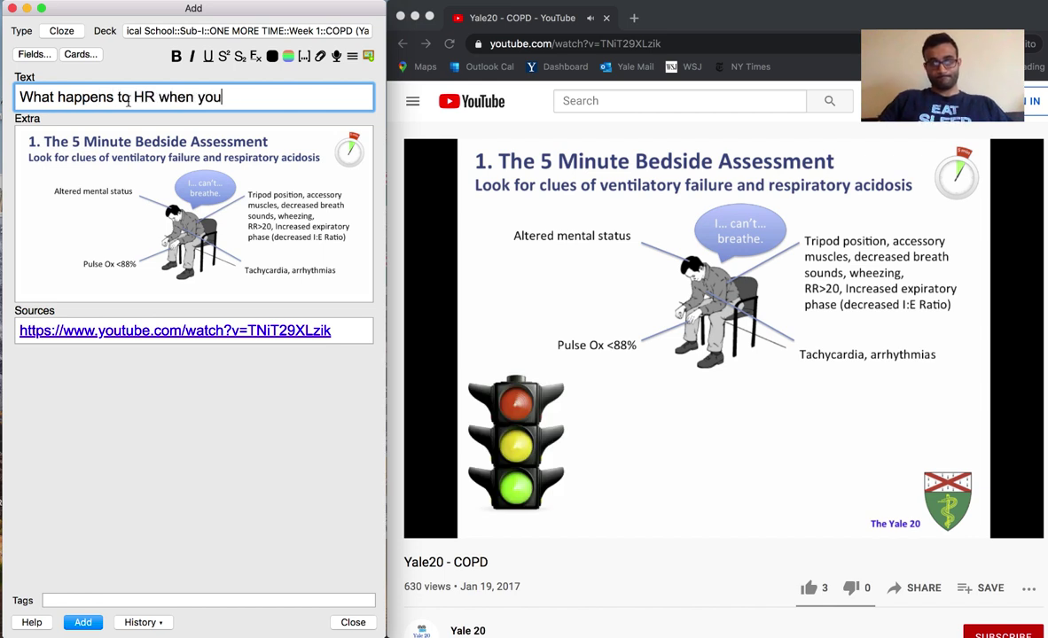
type(" have a COPD exacerbation?")
key("Return")
key("Return")
type("Increased")
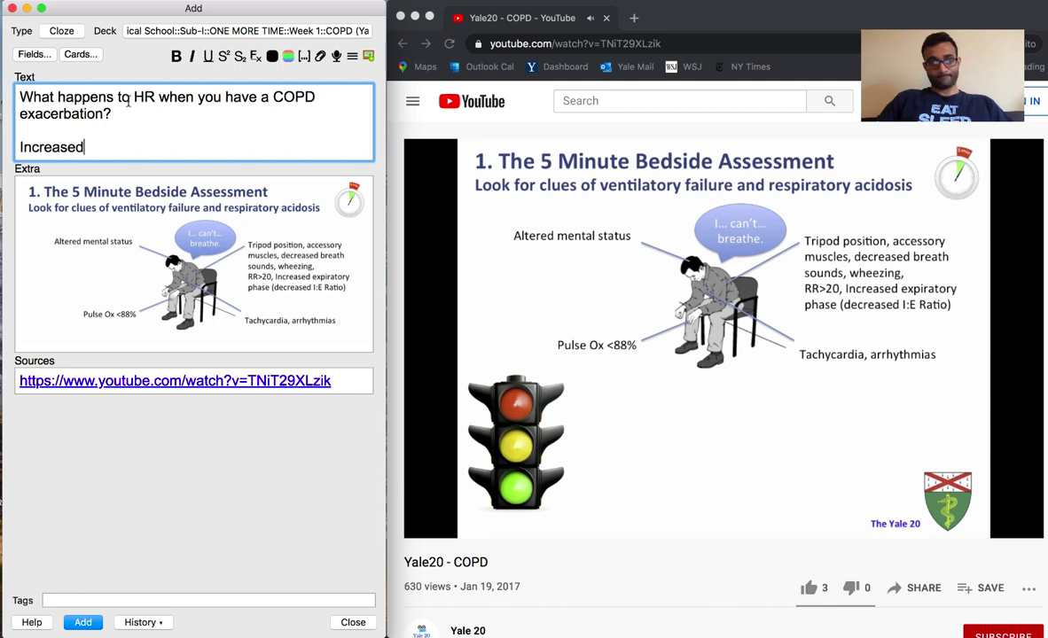
type("(increased or decreased)")
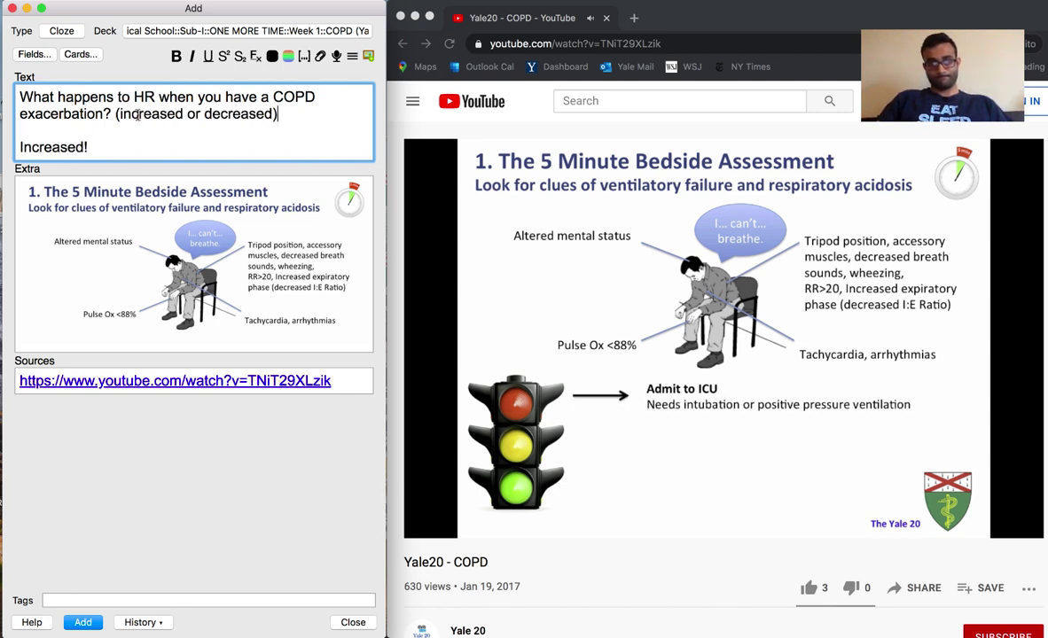
Step: Make the "Increased!" answer a c1 cloze deletion and add the card
left_click_drag(20, 147, 88, 147)
key("ctrl+shift+c")
key("ctrl+Return")
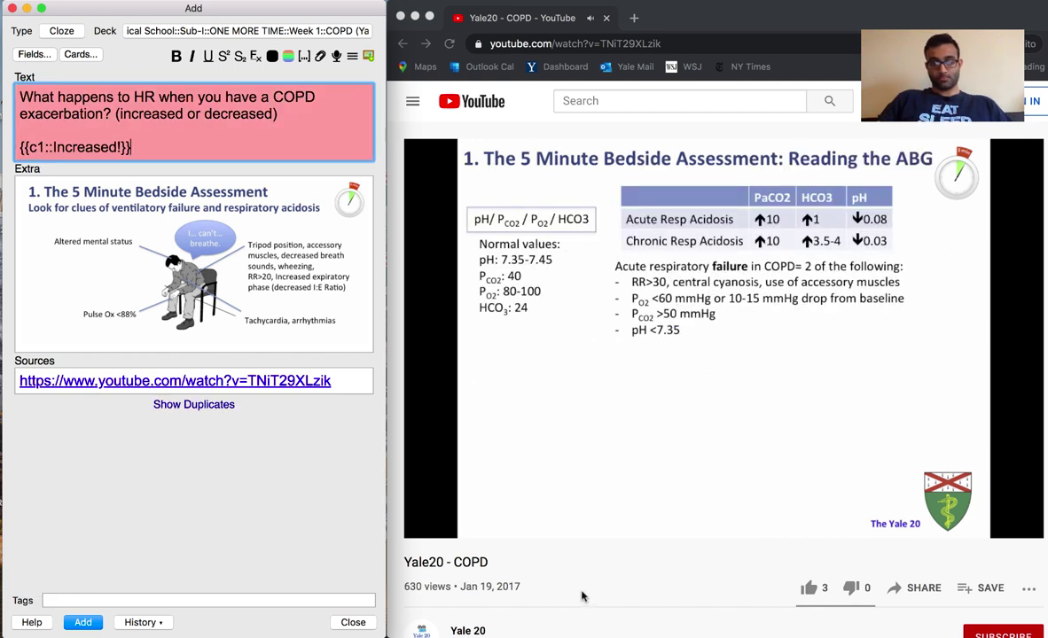
Step: Paste a screenshot of the "Reading the ABG" slide above the existing image in Extra and into Text in place of the old question
key("super+shift+4")
left_click_drag(458, 140, 985, 358)
left_click(281, 178)
left_click(229, 152)
key("Tab")
key("Left")
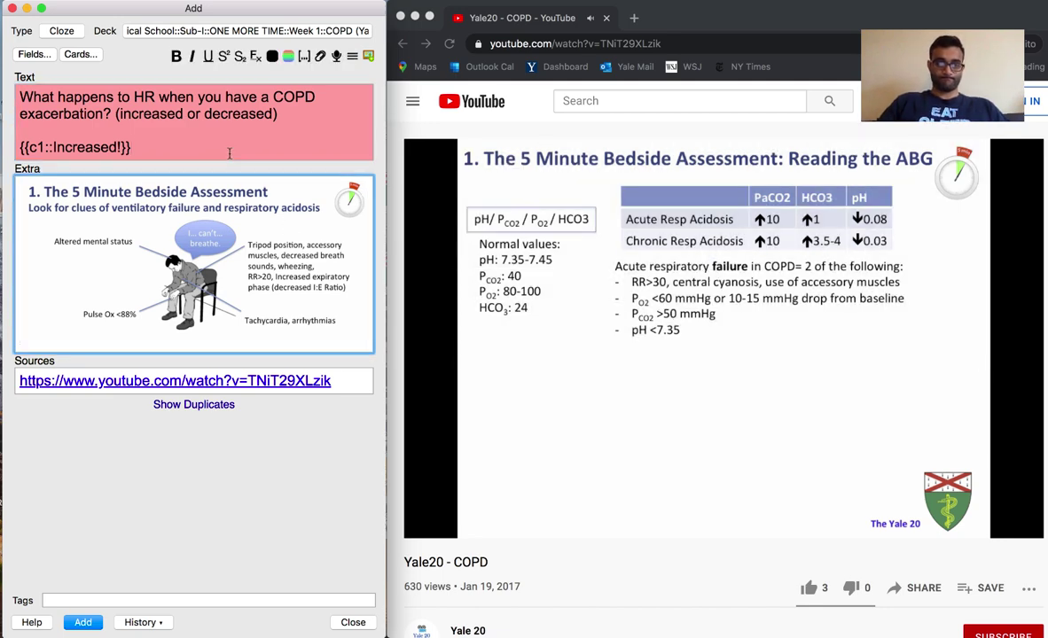
key("ctrl+v")
left_click(228, 154)
key("ctrl+v")
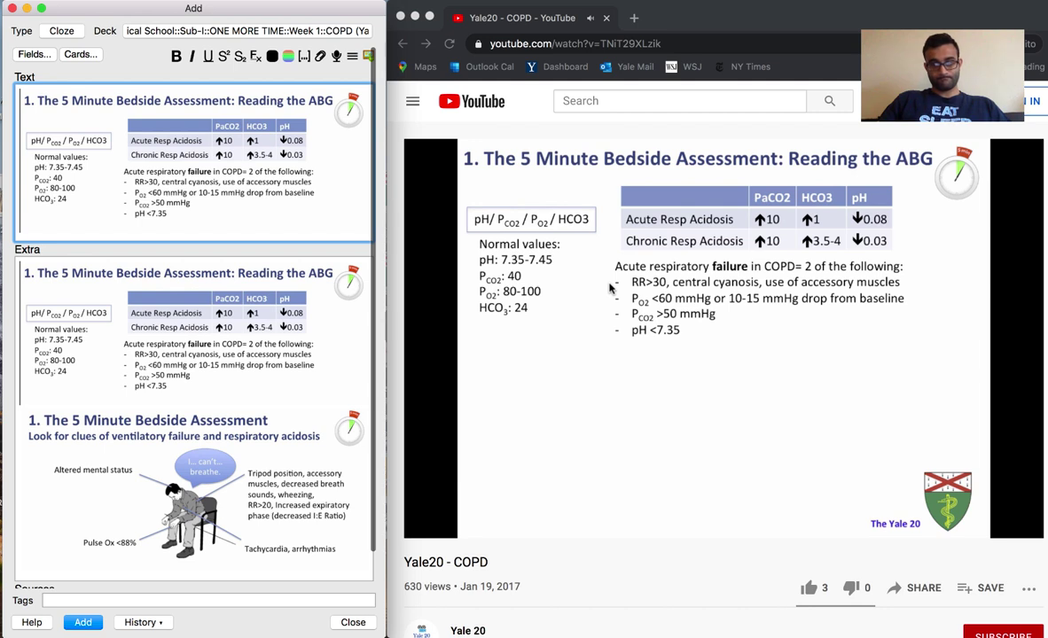
Step: Pause the video and write "How is acute respiratory acidosis different from chronic respiratory acidosis (Refer to labs above)?" below the Text image
left_click(554, 279)
left_click(368, 204)
key("Return")
type("How is ")
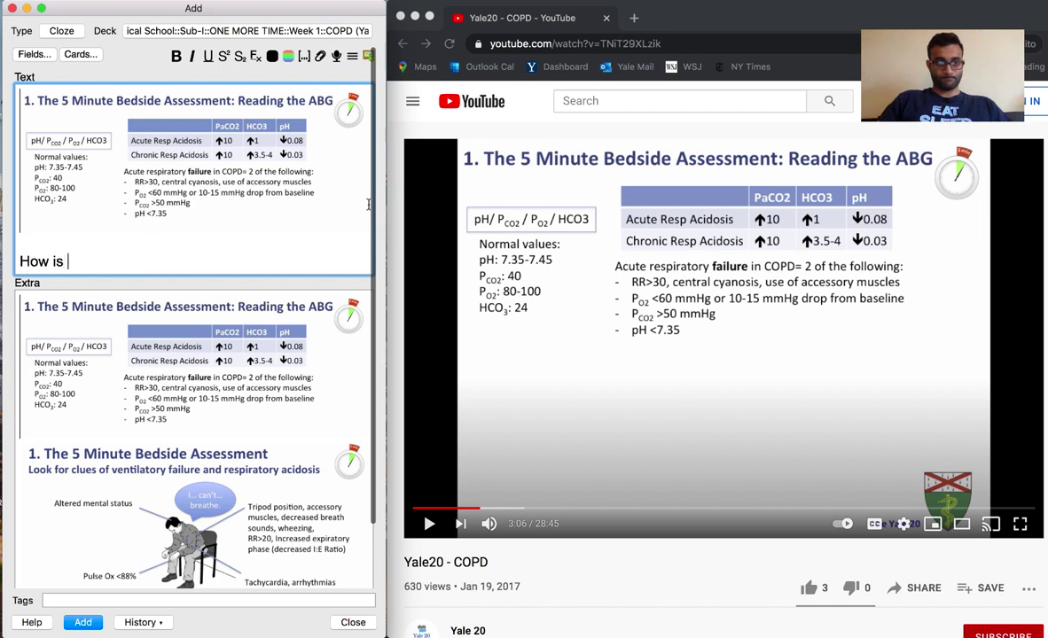
type("acute respiratory acidosis di")
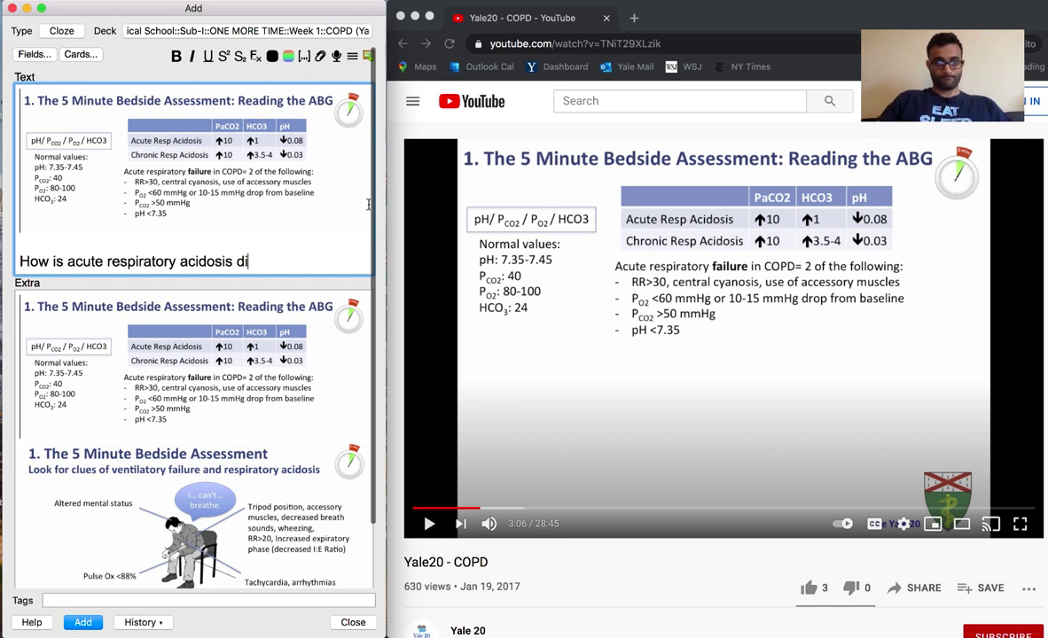
type("fferent from chronic respiratory aci")
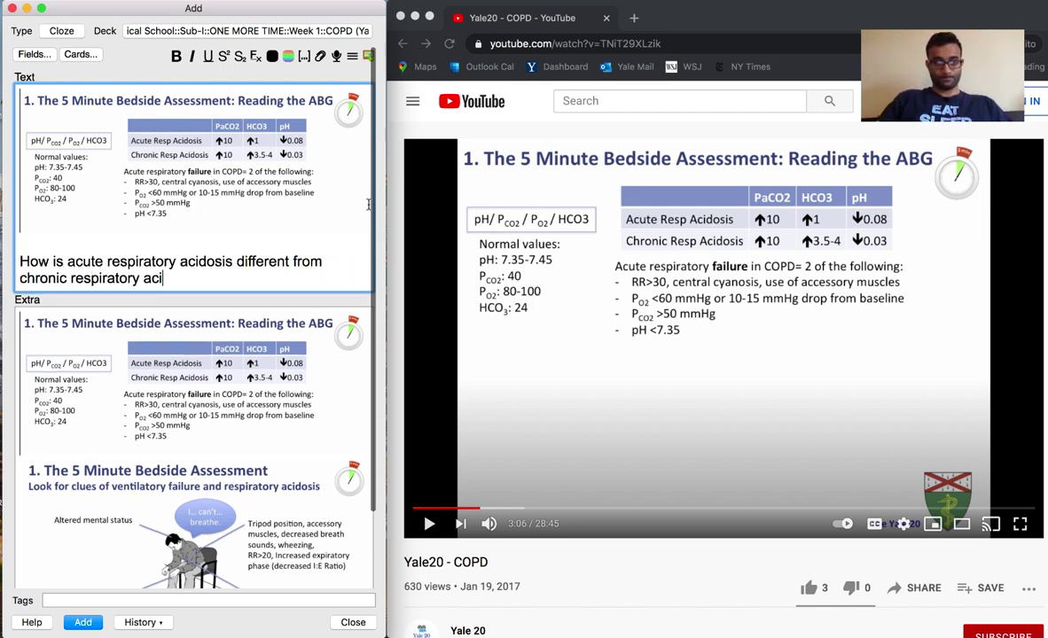
type("dosis (Refer to labs above)?")
key("Return")
key("Return")
Step: Write the answer "Acute process: don't have the time to compensate with bicarb and thus, the bicarb does not increase as much and pH decreases"
type("Acute process: don't h")
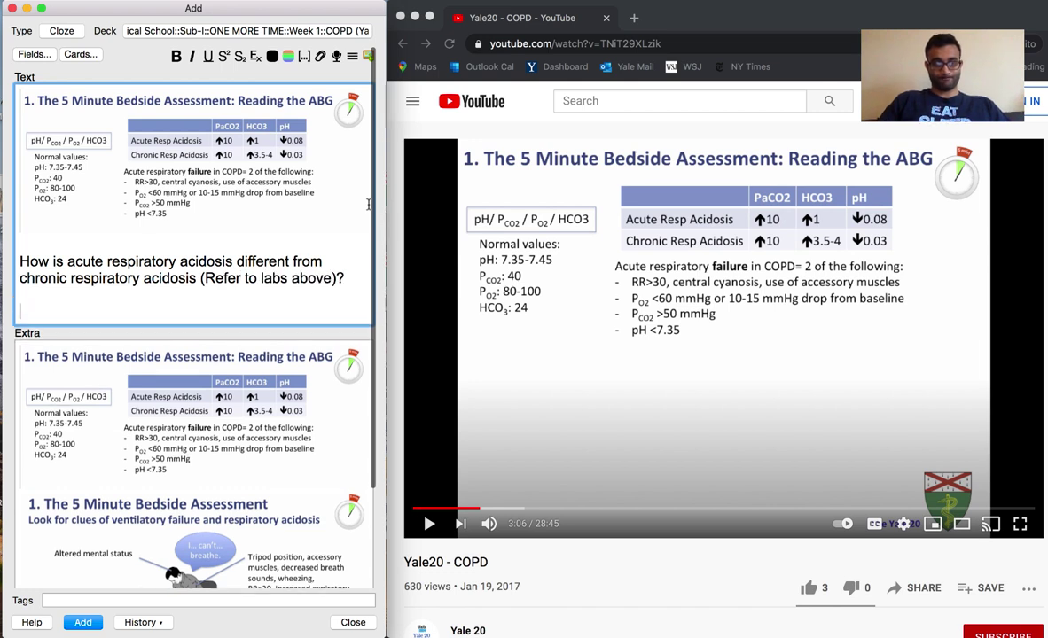
type("ave t")
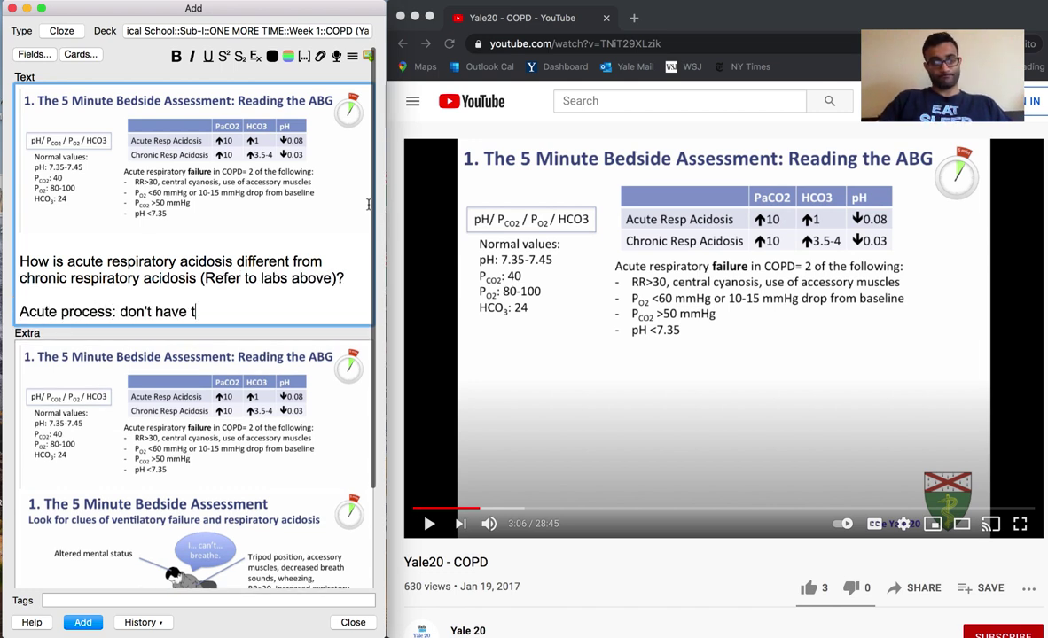
type("he time to compensate with b")
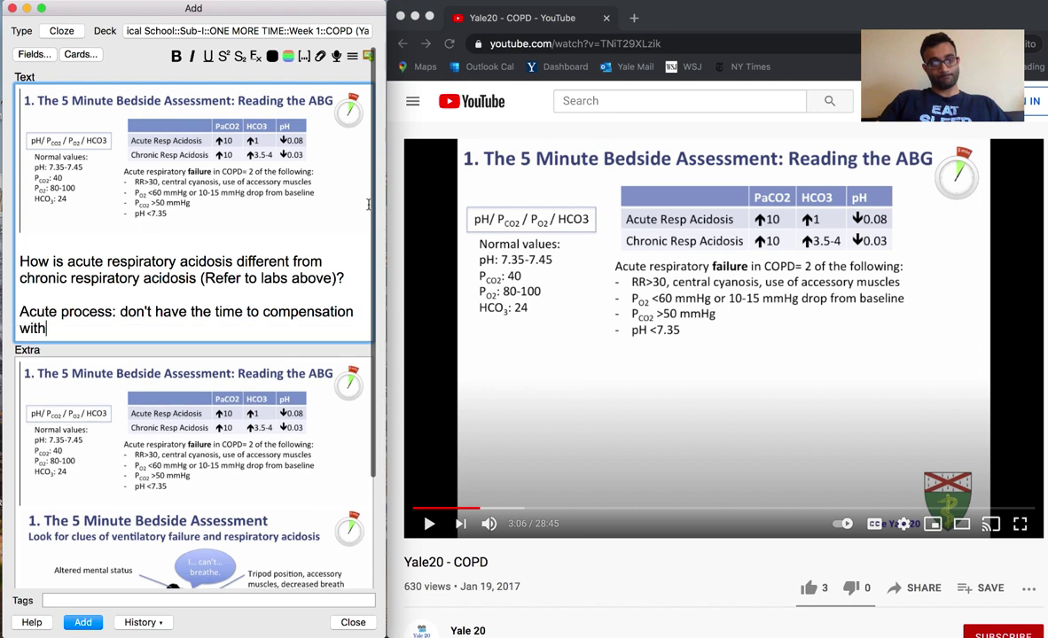
type("icarb and thus, t")
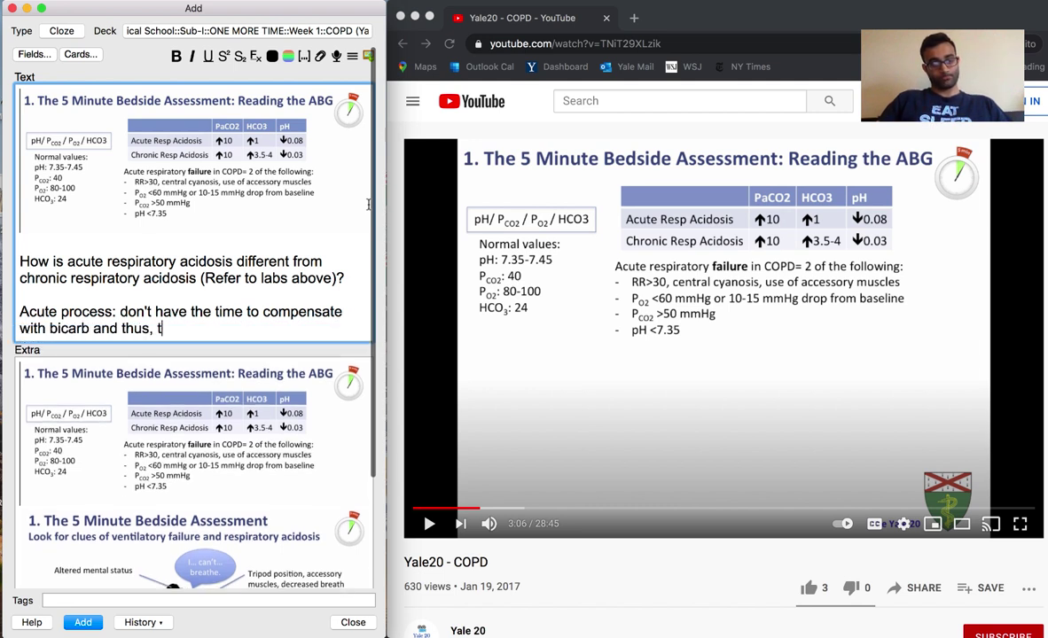
type("he bicarb does not increase a")
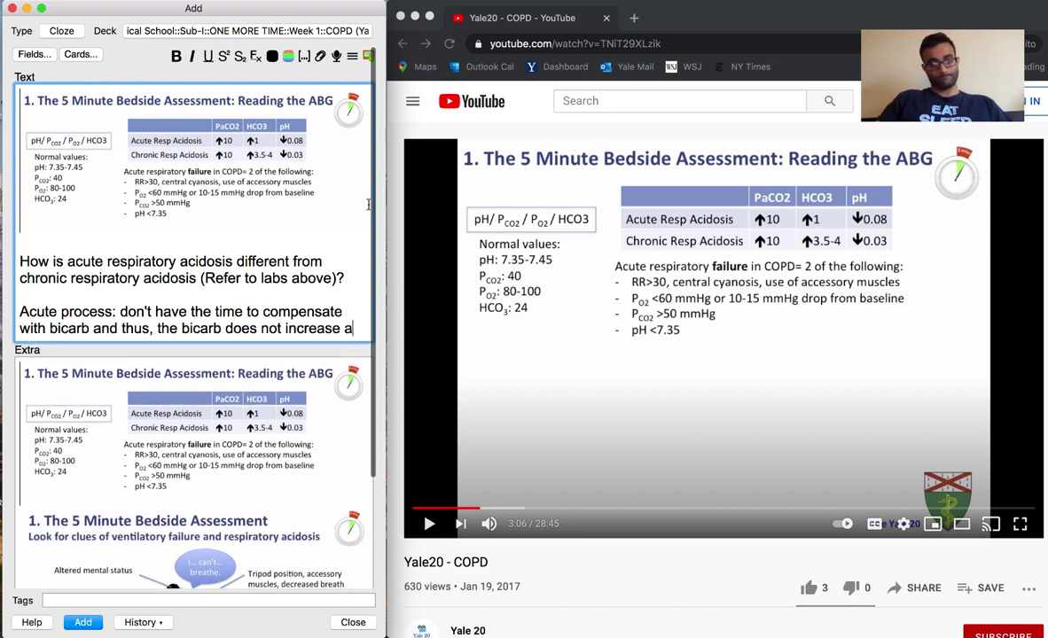
type("s much and pH decreases")
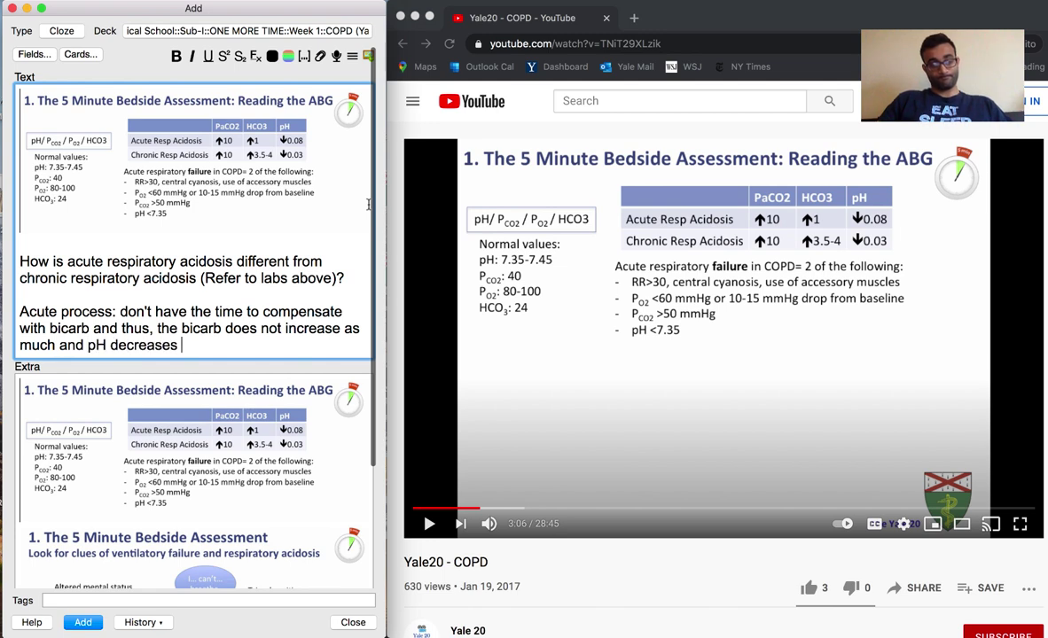
Step: End the answer with a bold, underlined "more" and make the whole answer a c1 cloze deletion
key("ctrl+b")
key("ctrl+u")
type("more")
left_click(361, 250)
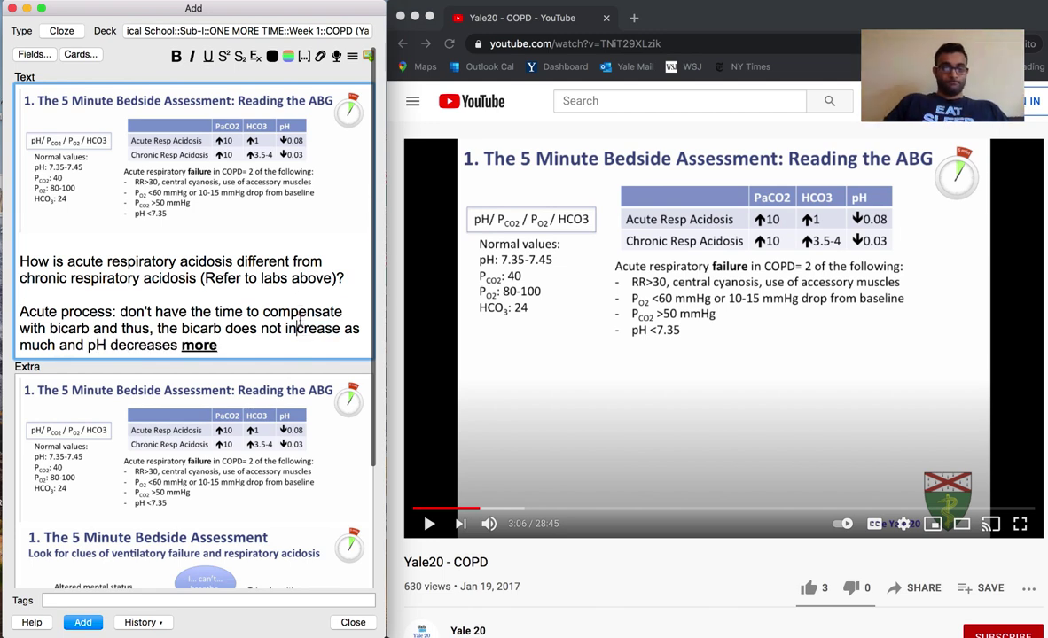
key("ctrl+shift+c")
Step: Play the video up to the "Can I use a VBG?" box, capture that slide, and add the finished respiratory acidosis card
left_click(803, 396)
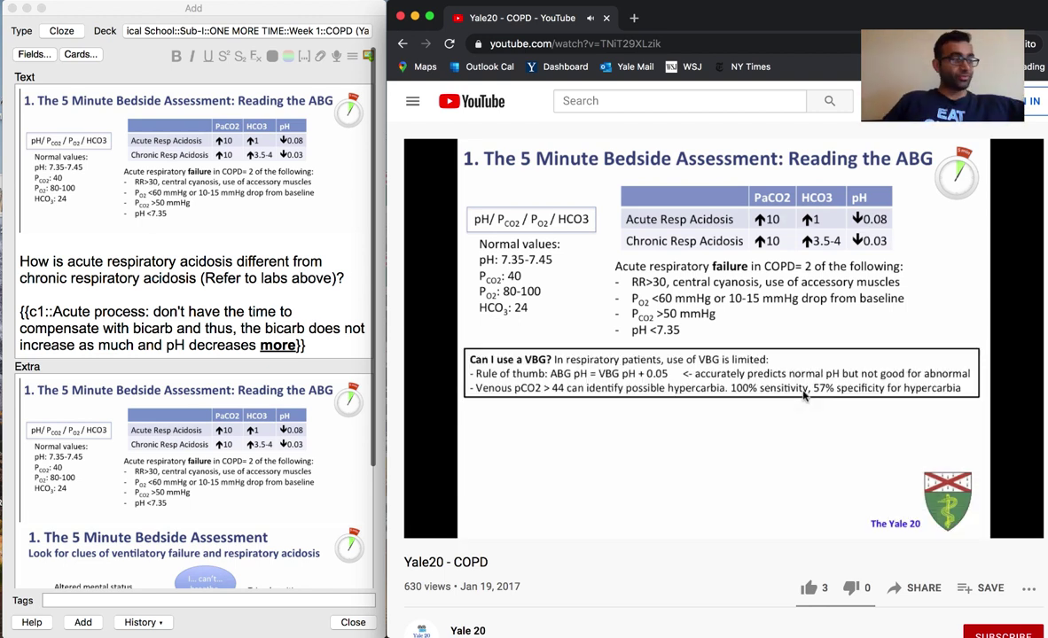
left_click(803, 396)
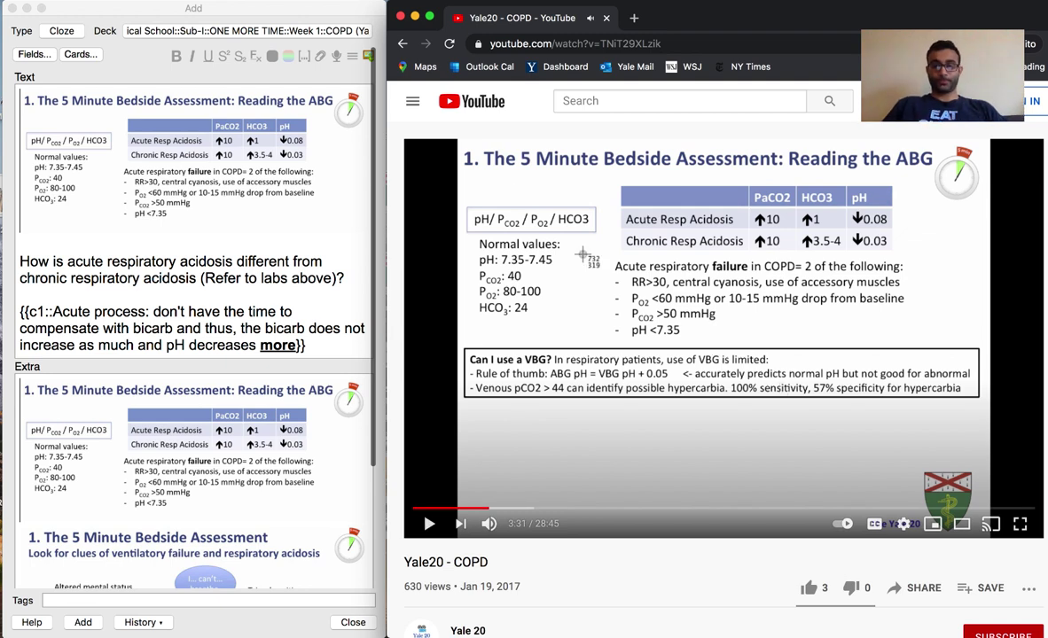
left_click_drag(457, 147, 986, 402)
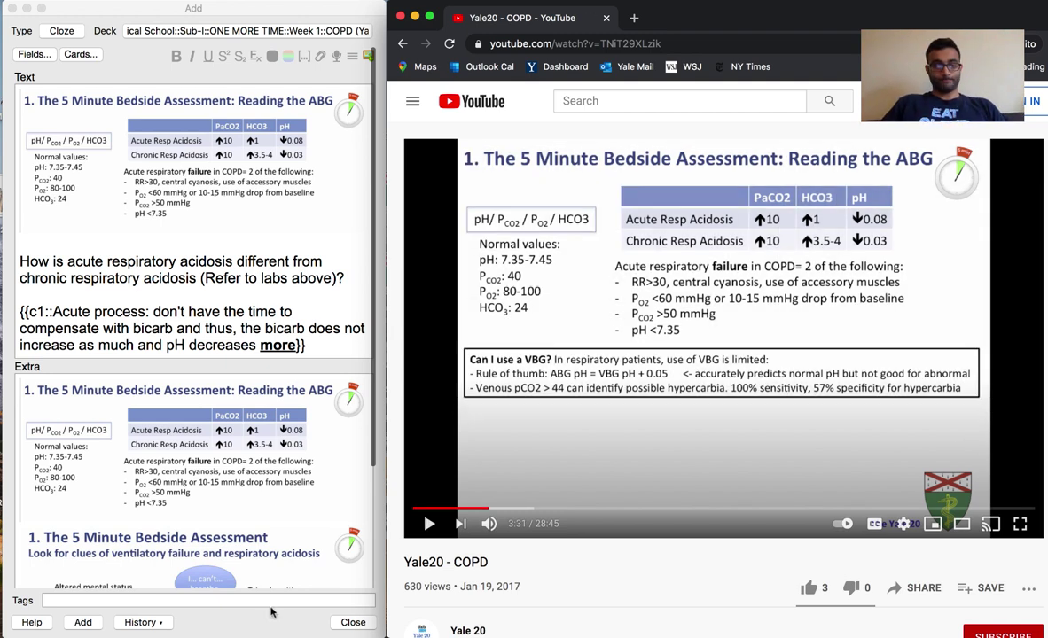
left_click(89, 621)
type("Can you use a VB")
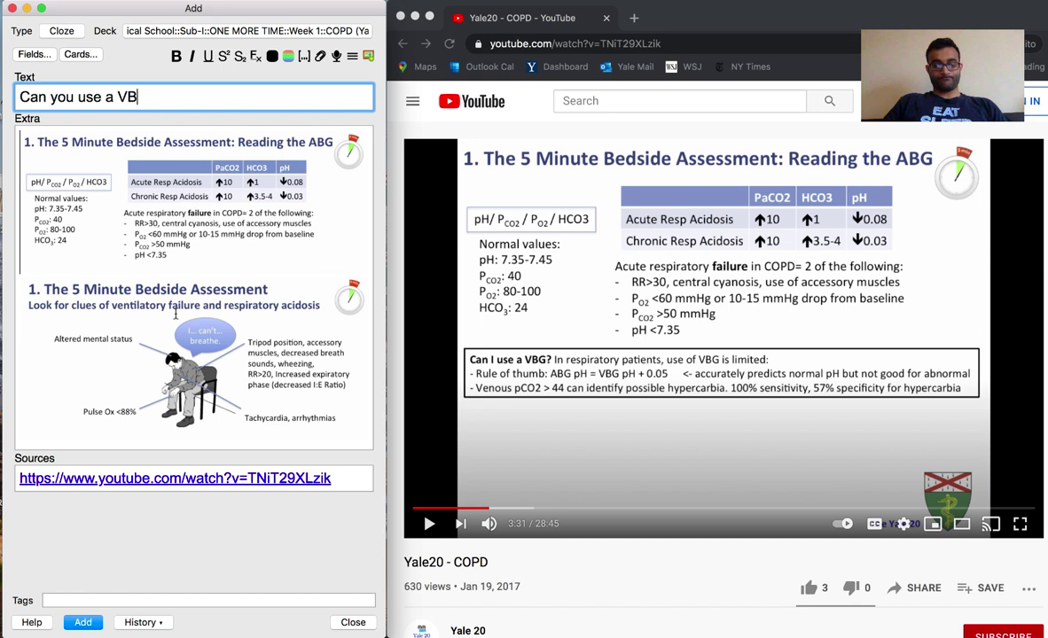
type("G to diagnose res")
key("super+a")
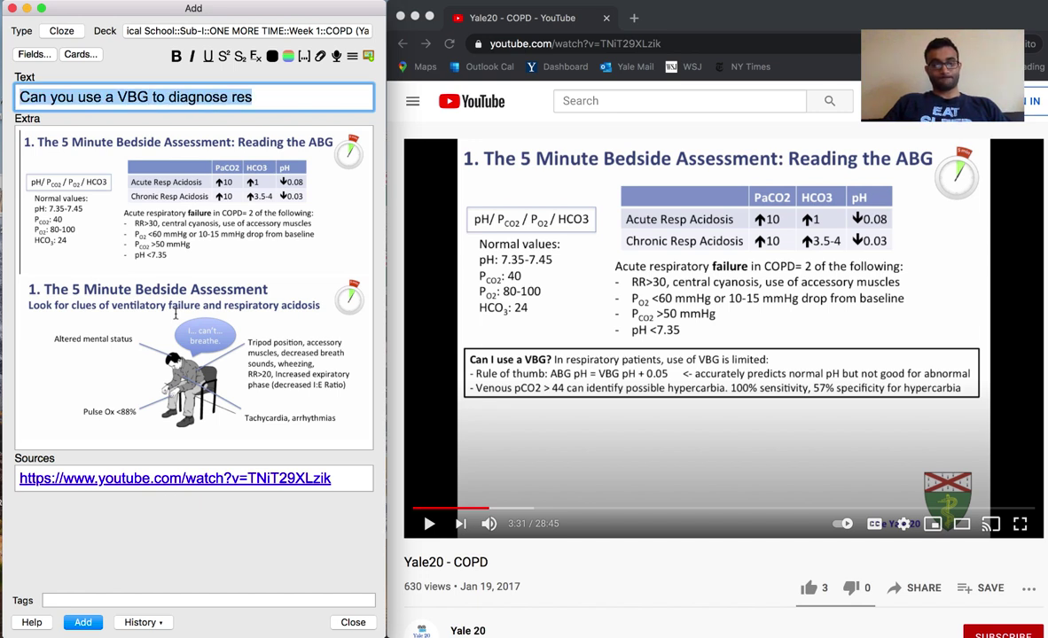
Step: Replace the Text content with "If you get a VBG in a patient with COPD exacerbatiion and then see that the pH is"
type("If you get a F in")
key("BackSpace")
key("BackSpace")
key("BackSpace")
key("BackSpace")
key("BackSpace")
type("VBG an")
key("BackSpace")
type("in a pati")
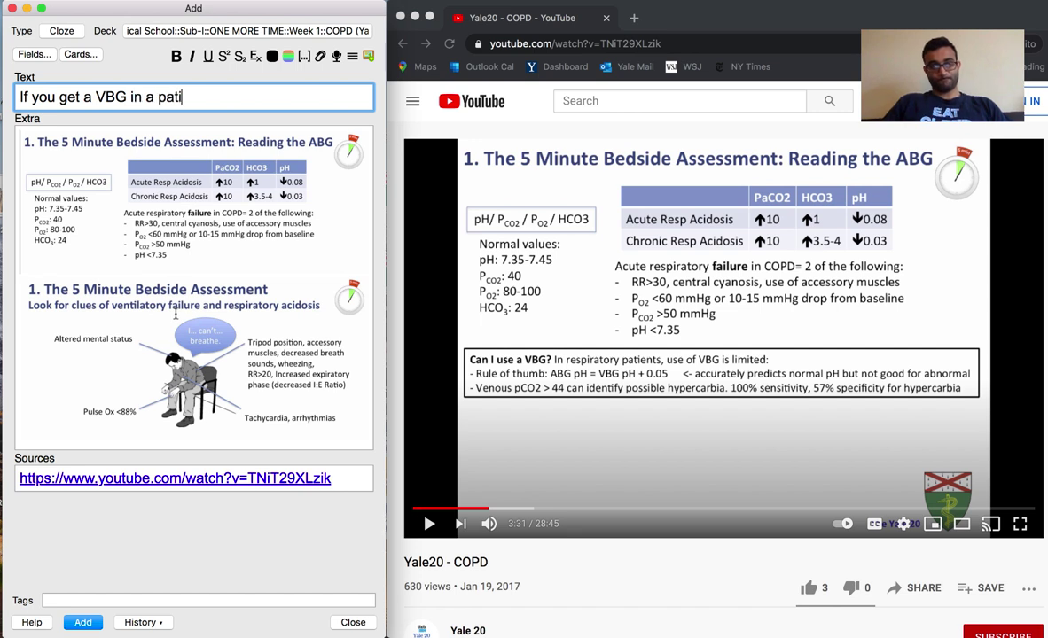
type("ent with COPD exacerbation and the")
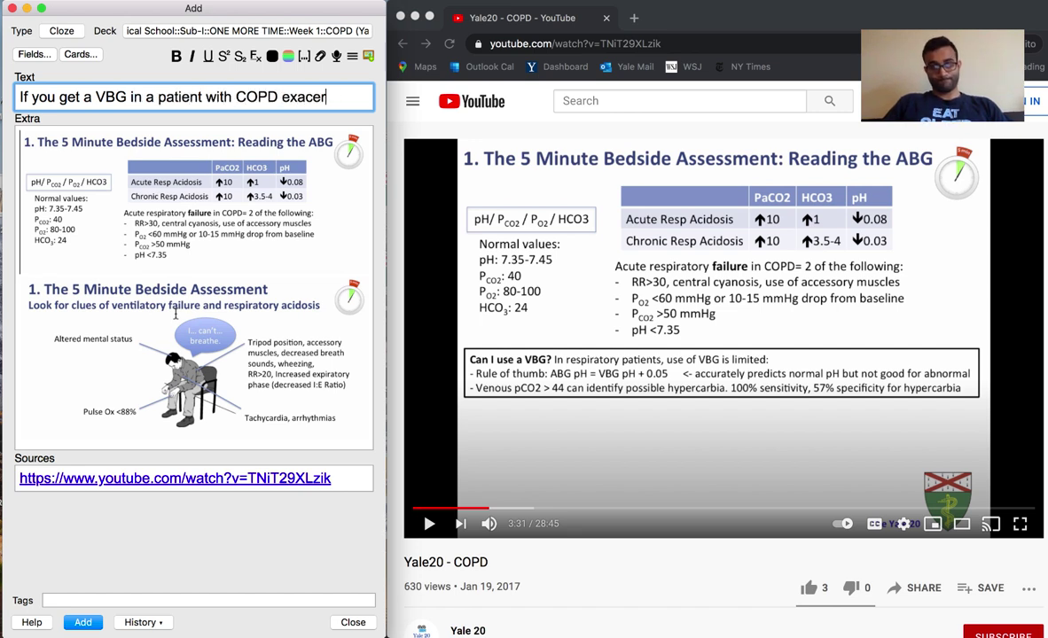
key("BackSpace")
type("rbatiion and then n see that ht")
key("BackSpace")
key("BackSpace")
type("the ph is")
Step: Continue the question with a bold, underlined "normal" followed by plain ", do you"
key("ctrl+b")
key("ctrl+u")
type("normal")
key("ctrl+b")
key("ctrl+u")
type(", do you see")
Step: Insert "suspected" before "COPD" and finish the question with "still need to get an ABG?"
left_click(235, 96)
type("suspected")
left_click(174, 130)
type("stil")
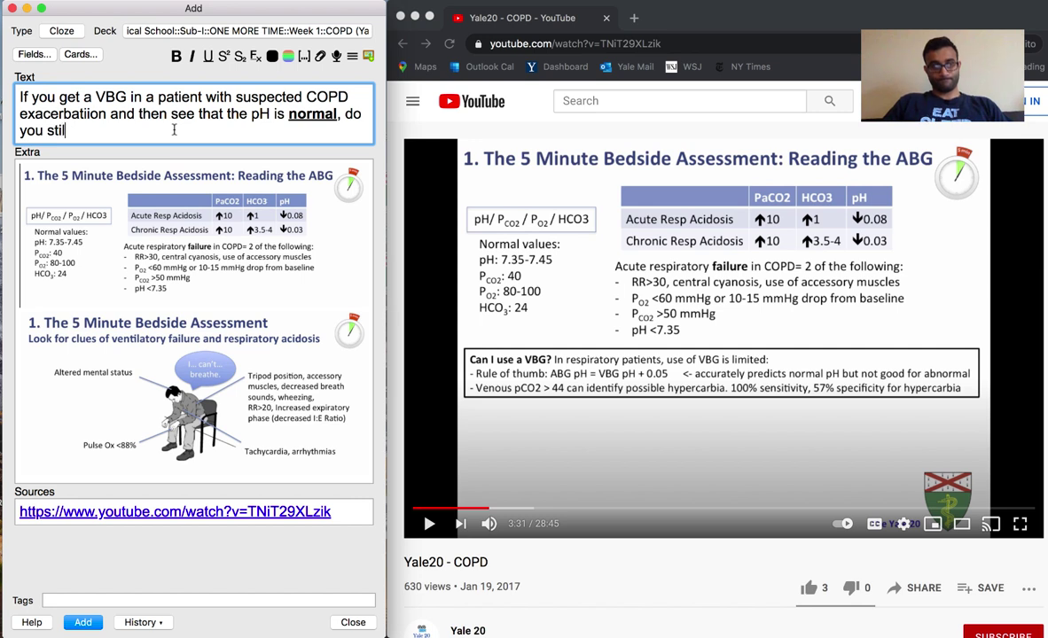
type("l need to get an ABG?")
Step: Write the answer "No! (if VBG is normal, then ABG is usually normal, but if VBG abnormal, then ABG needed to clarify)" below the question
key("Return")
key("Return")
type("No!")
left_click_drag(48, 162, 4, 155)
left_click(49, 161)
type("(if V")
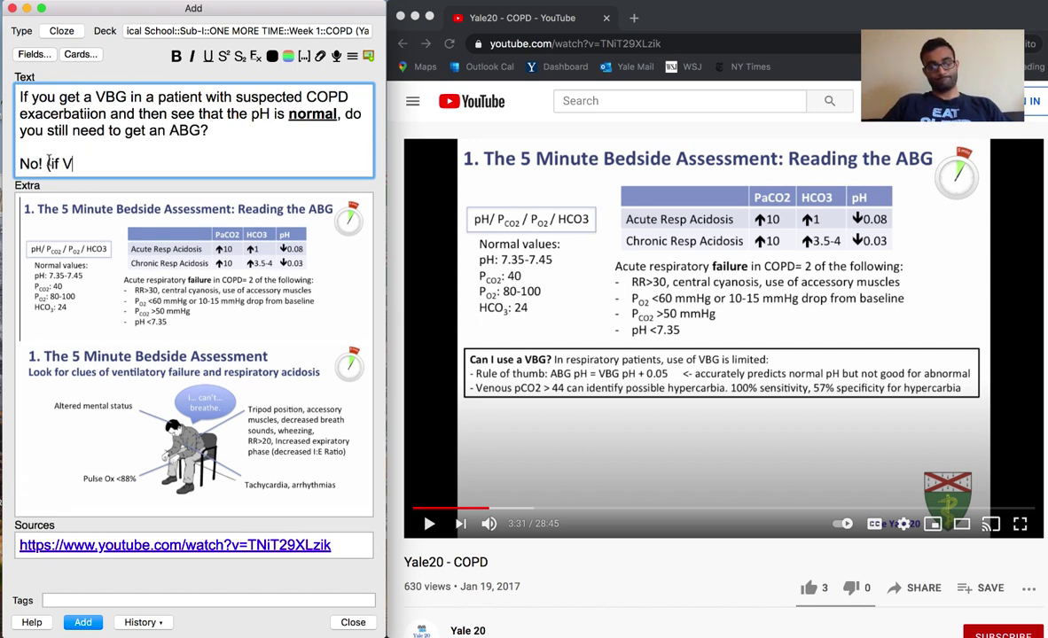
type("BG is normal, then AB")
type("G is usually normal, b")
key("BackSpace")
type("usually normal, but if")
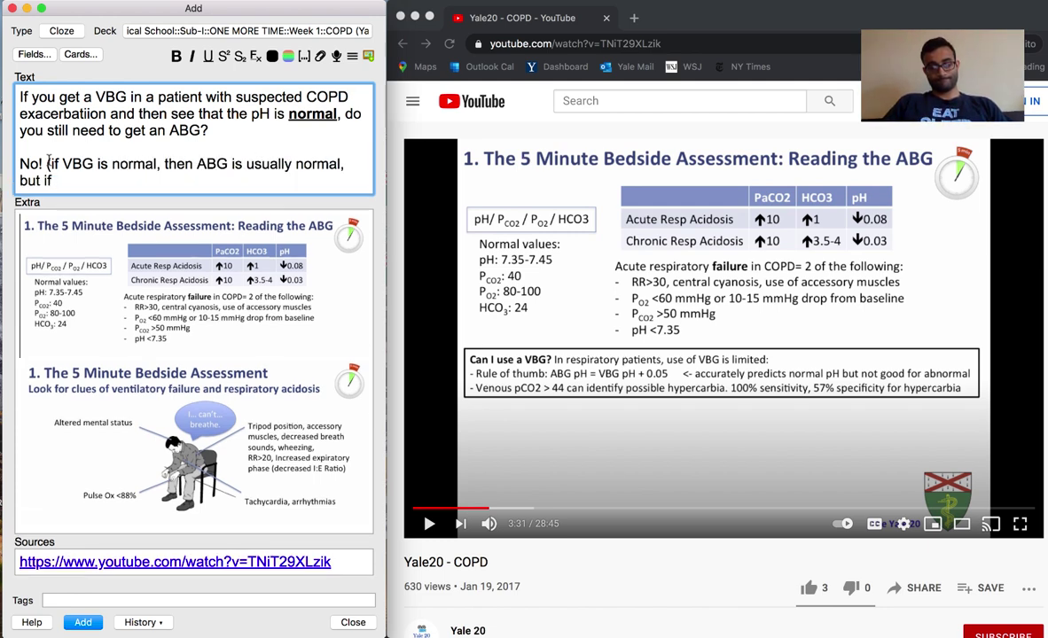
type(" VBG abnormal, then ABG")
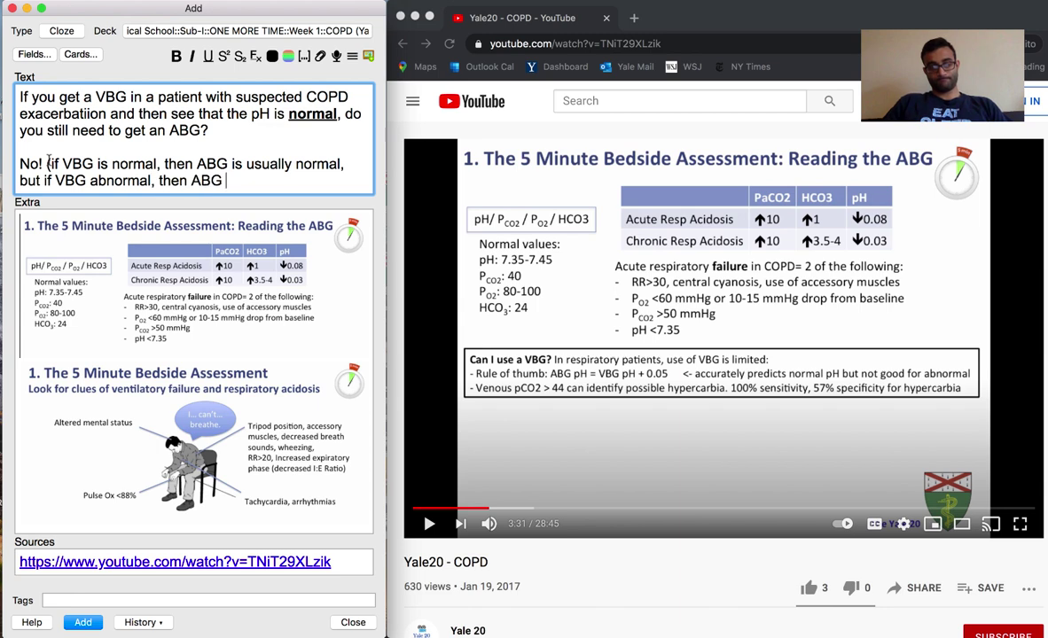
type(" needed to clarify)")
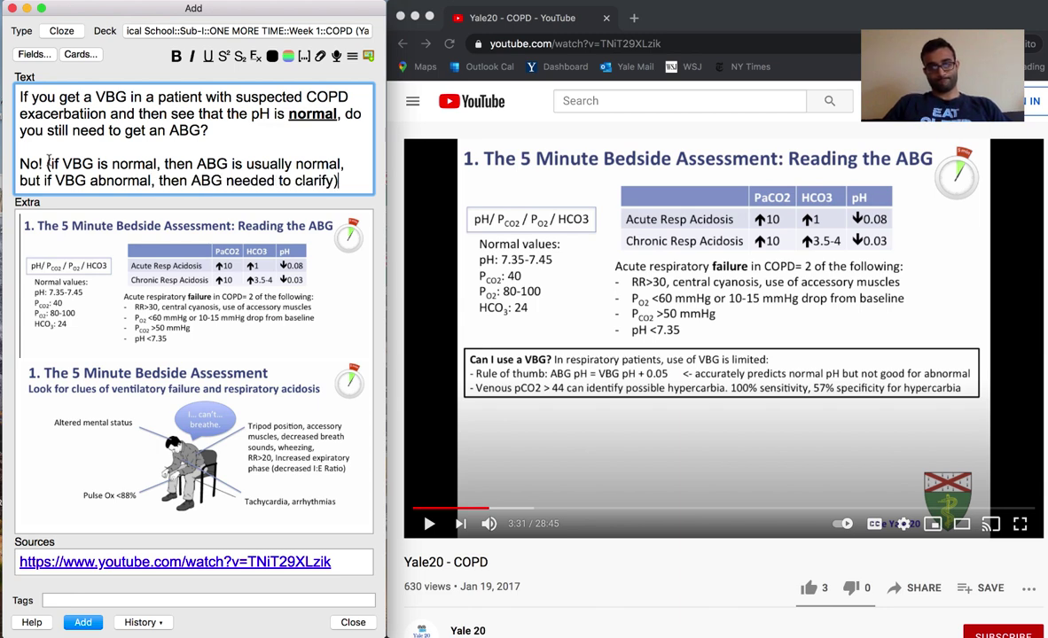
Step: Make the whole "No!" answer a c1 cloze deletion and resume the lecture video
double_click(95, 175)
triple_click(95, 174)
key("shift+super+c")
left_click(646, 281)
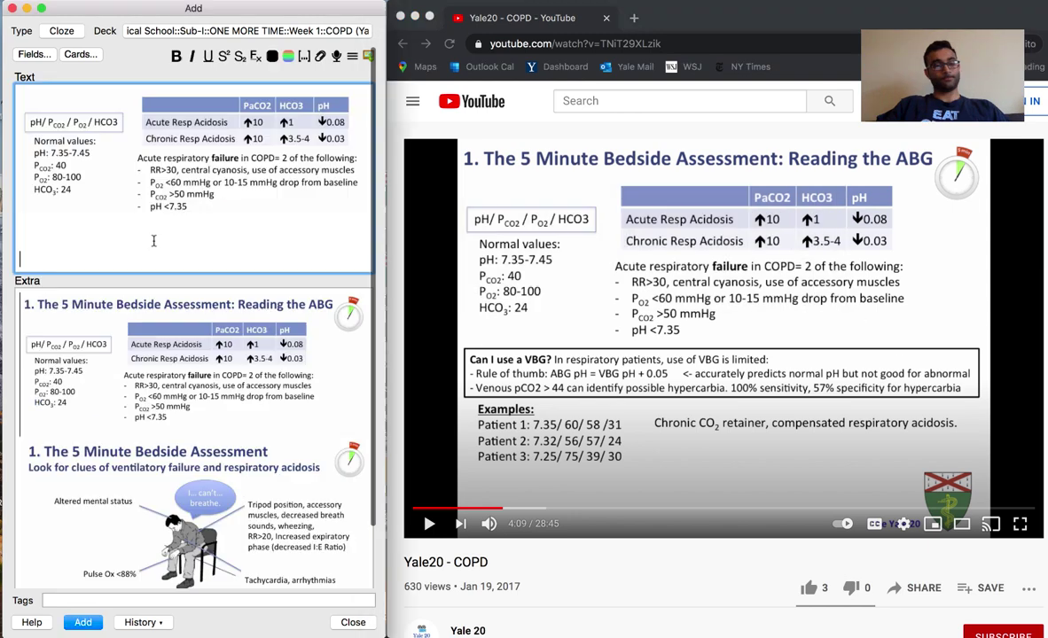
Step: Paste the captured Patient 1 ABG line into the Text field and write "How do you define patient 1's ABG results?" below it
key("super+v")
type("How do you define pati")
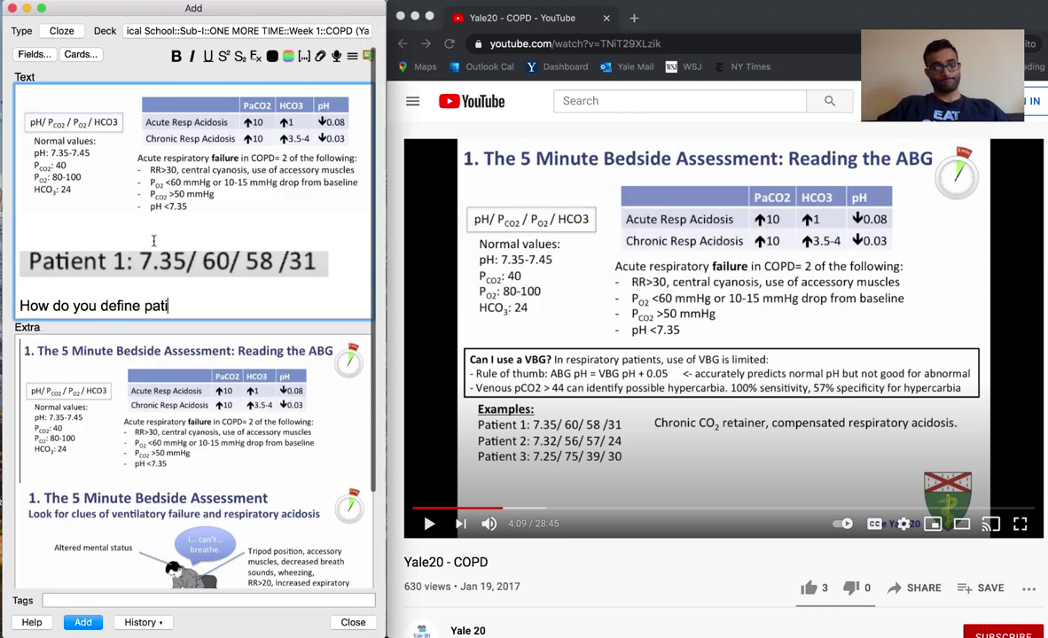
type("ent's ABG respir")
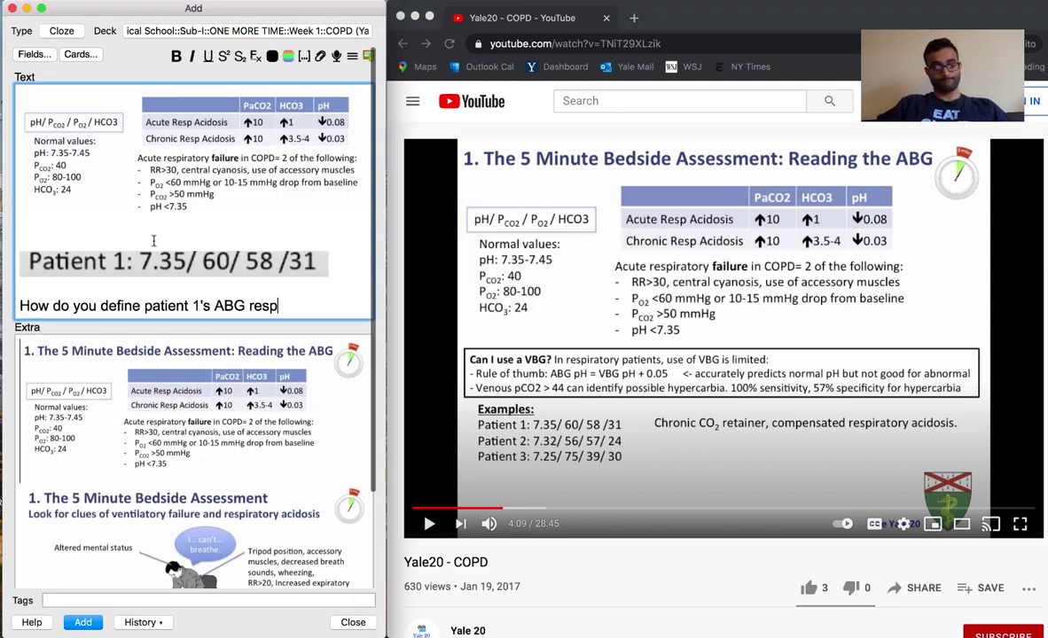
key("BackSpace")
key("BackSpace")
key("BackSpace")
type("ults?")
Step: Write the answer "Chronic respiratory acidosis that has compensated (increased bicarb)" below the patient 1 question
key("Return")
type("Chronic re")
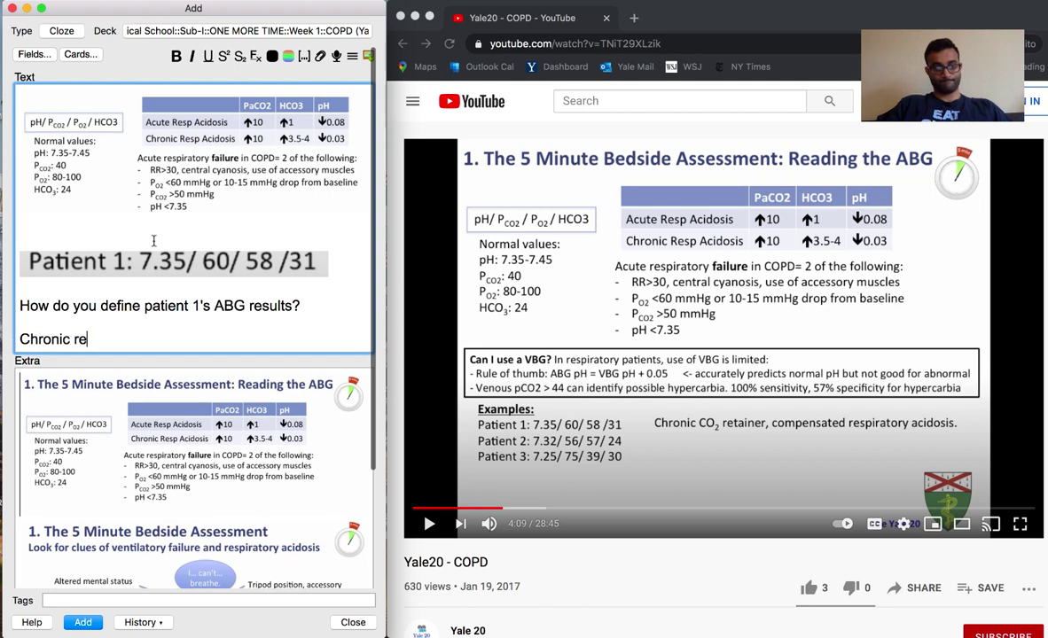
type("spiratory acidosis that has compensated")
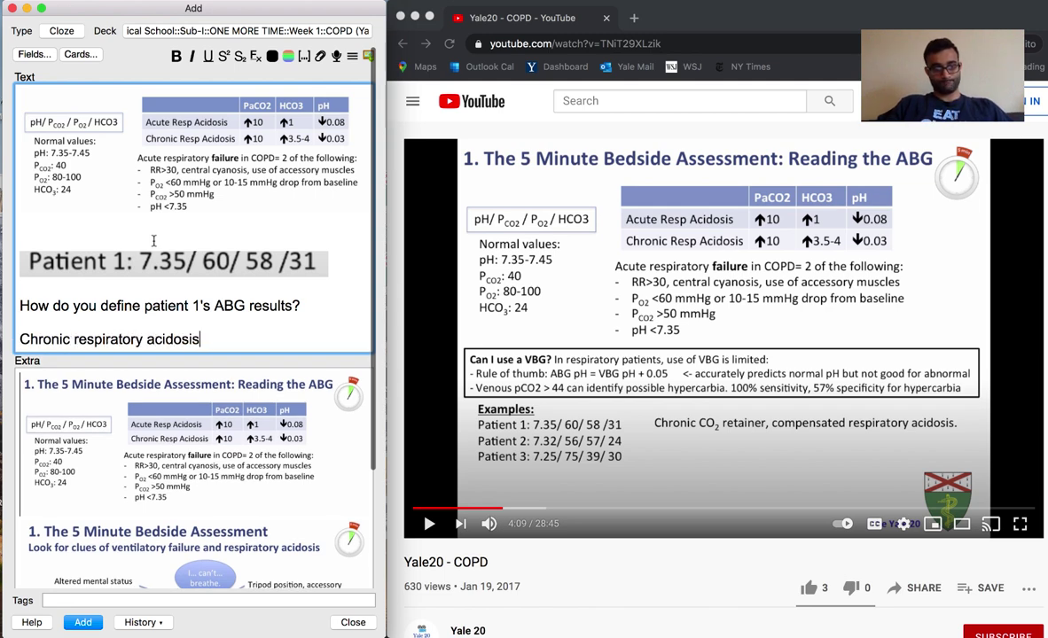
triple_click(158, 341)
left_click(359, 340)
type("(increased bicarb)")
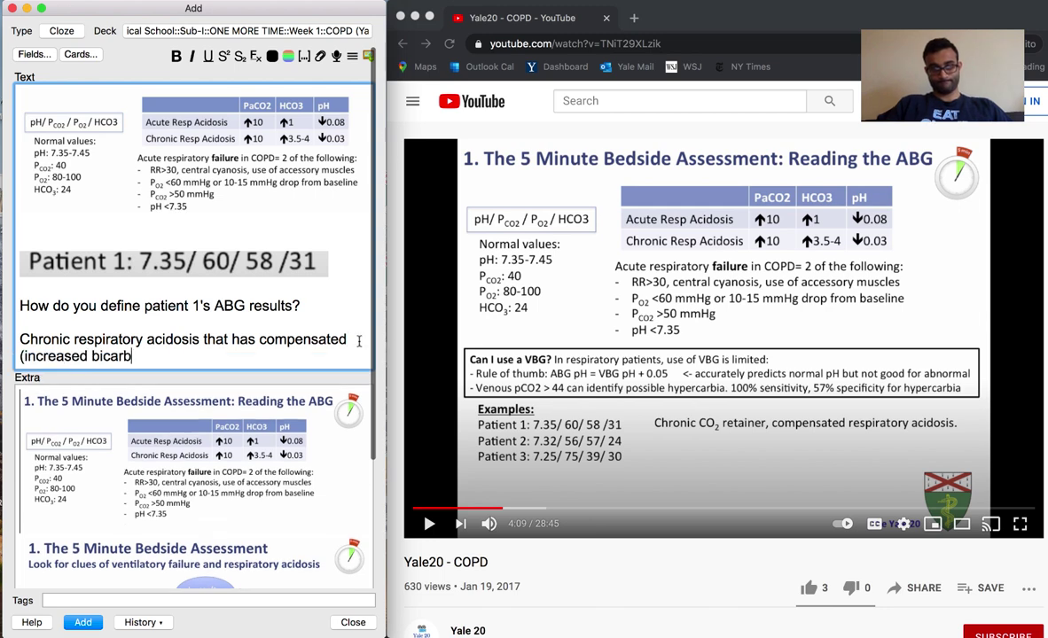
Step: Make the whole patient 1 answer a c1 cloze deletion and resume the lecture video
triple_click(263, 353)
key("super+shift+c")
left_click(732, 492)
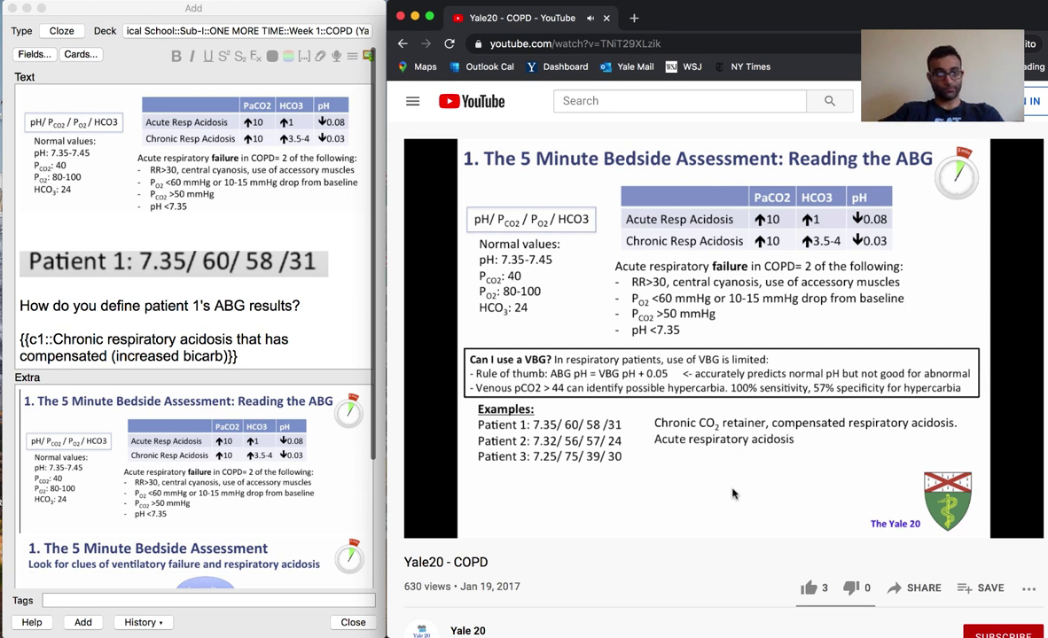
Step: Add the patient 1 card and rework its retained text with a captured Patient 2 ABG line and "patient 2's" in the question
left_click_drag(618, 452, 625, 452)
left_click(82, 622)
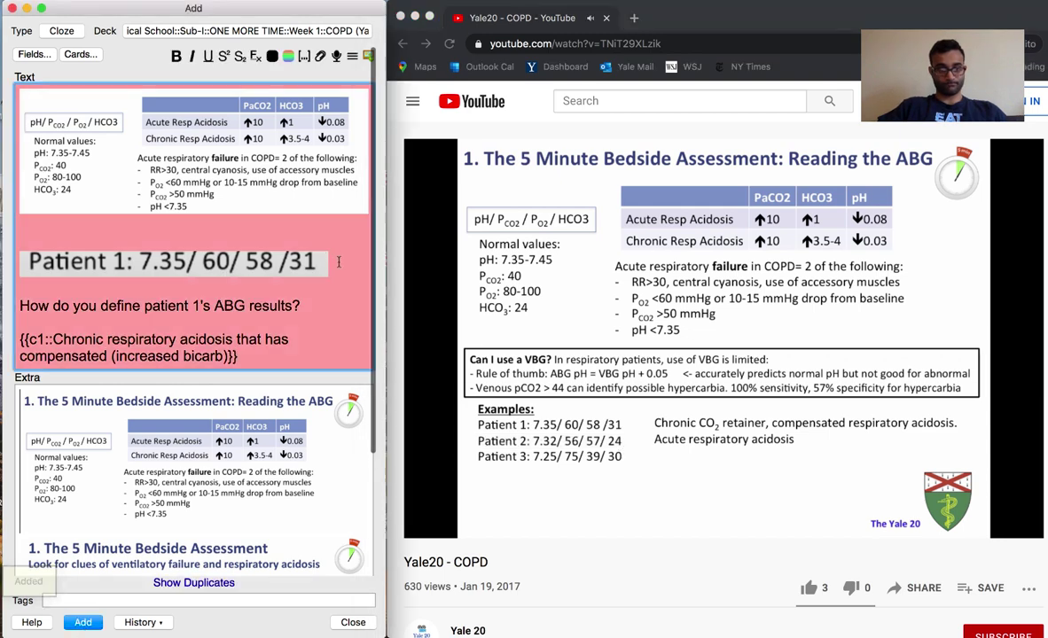
left_click_drag(339, 261, 125, 266)
key("super+v")
left_click(204, 315)
key("BackSpace")
type("2")
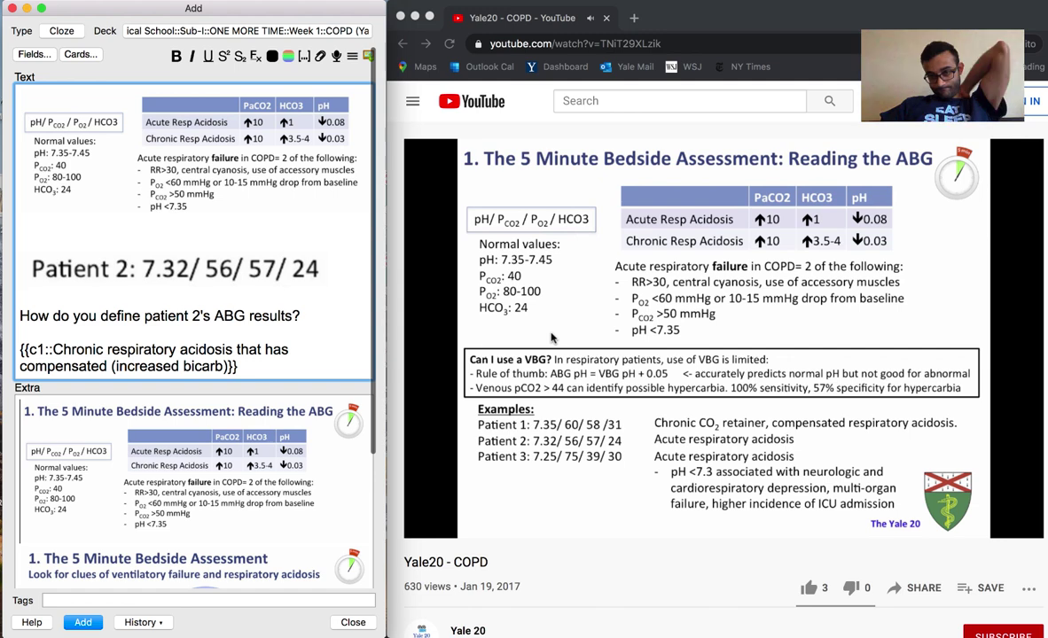
Step: Pause the lecture, replace "Chronic" with "ACUTE" in the answer and insert a bold, underlined "NOT" before "compensated"
left_click(550, 337)
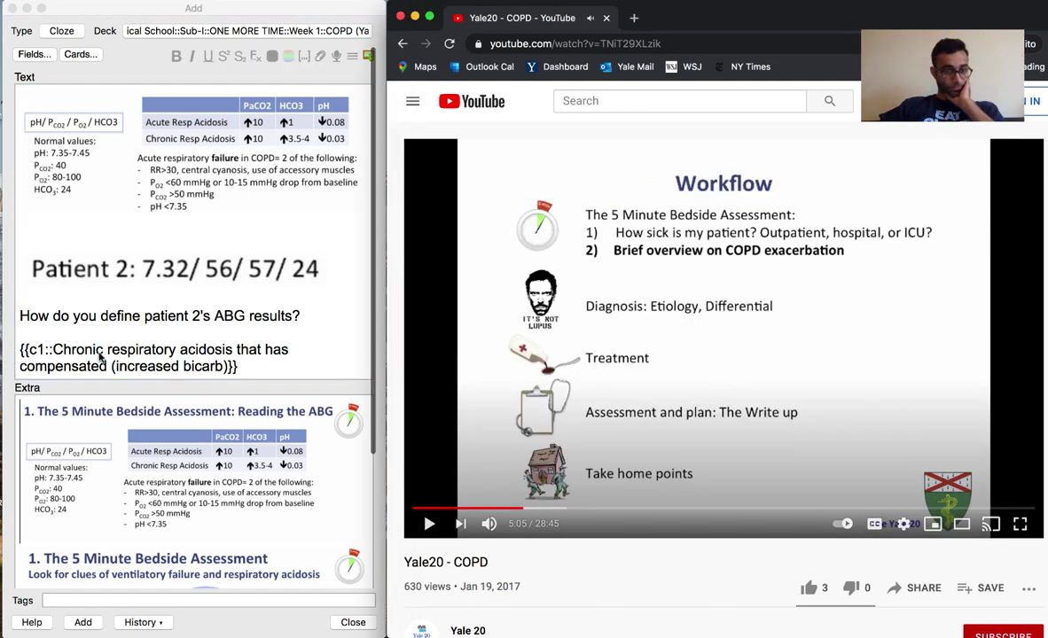
left_click(55, 350)
left_click_drag(53, 350, 106, 350)
type("ACUTE")
left_click(319, 346)
key("super+b")
key("super+u")
type("NOT")
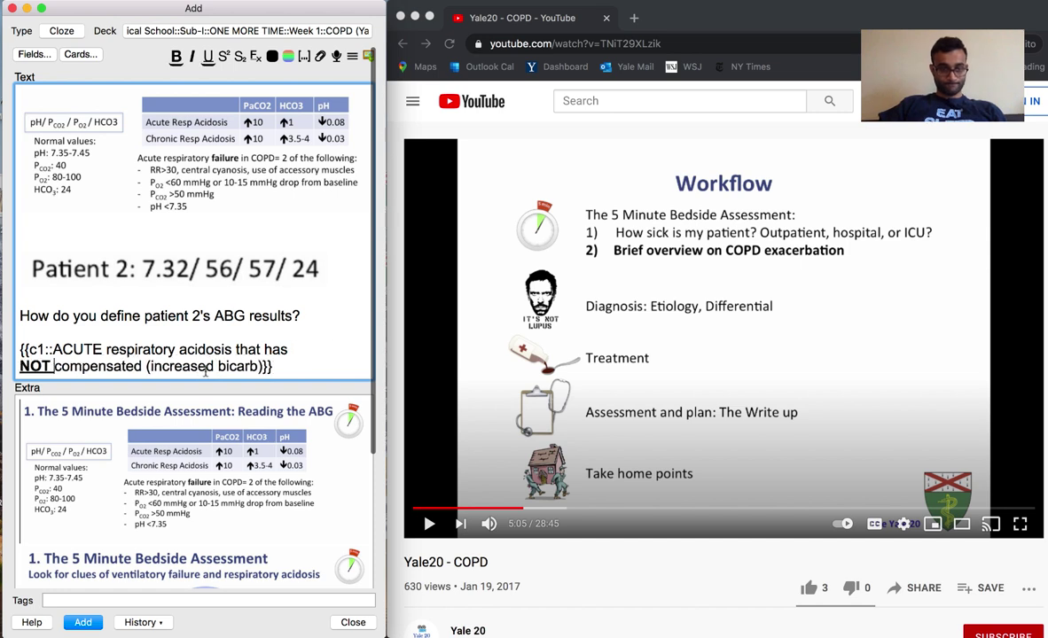
Step: Reword the answer's parenthesis as "(bicarb is normal)" and resume the lecture video
left_click_drag(149, 366, 217, 366)
key("BackSpace")
key("BackSpace")
type("IS NORMA")
key("BackSpace")
key("BackSpace")
key("BackSpace")
key("BackSpace")
key("BackSpace")
key("BackSpace")
key("BackSpace")
key("BackSpace")
type("is normal)")
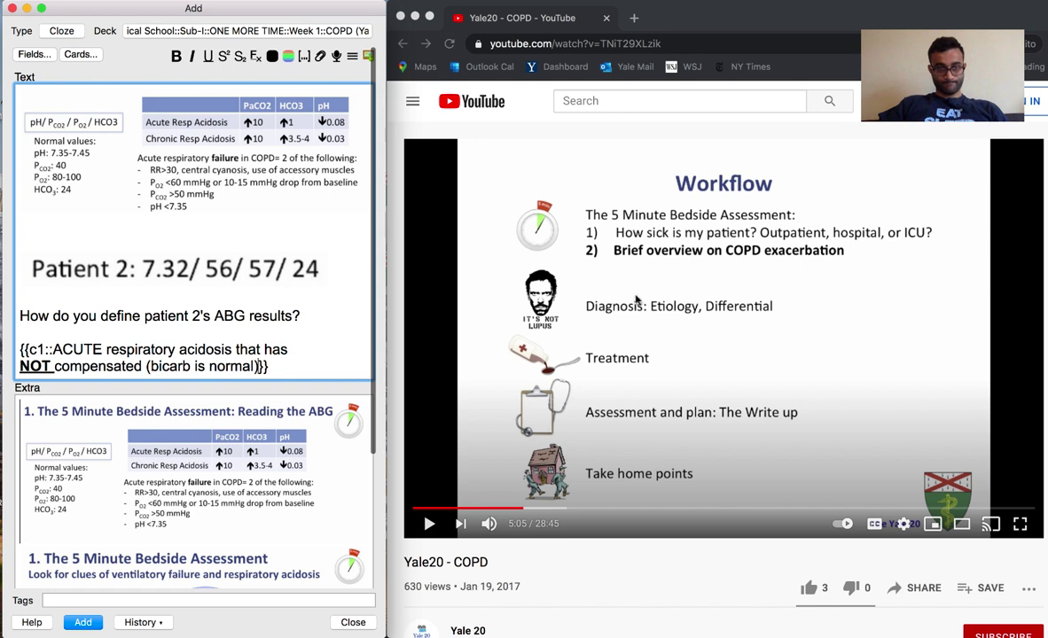
left_click(659, 296)
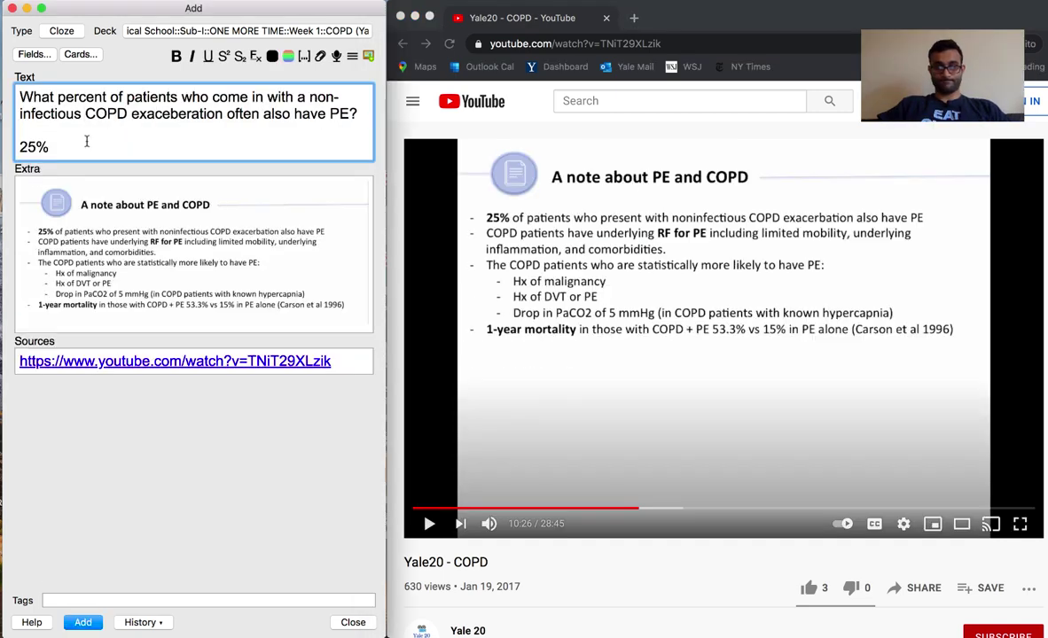
Step: Make the answer "25%" to the PE question a c1 cloze deletion and resume the lecture video
key("shift+Home")
key("ctrl+shift+c")
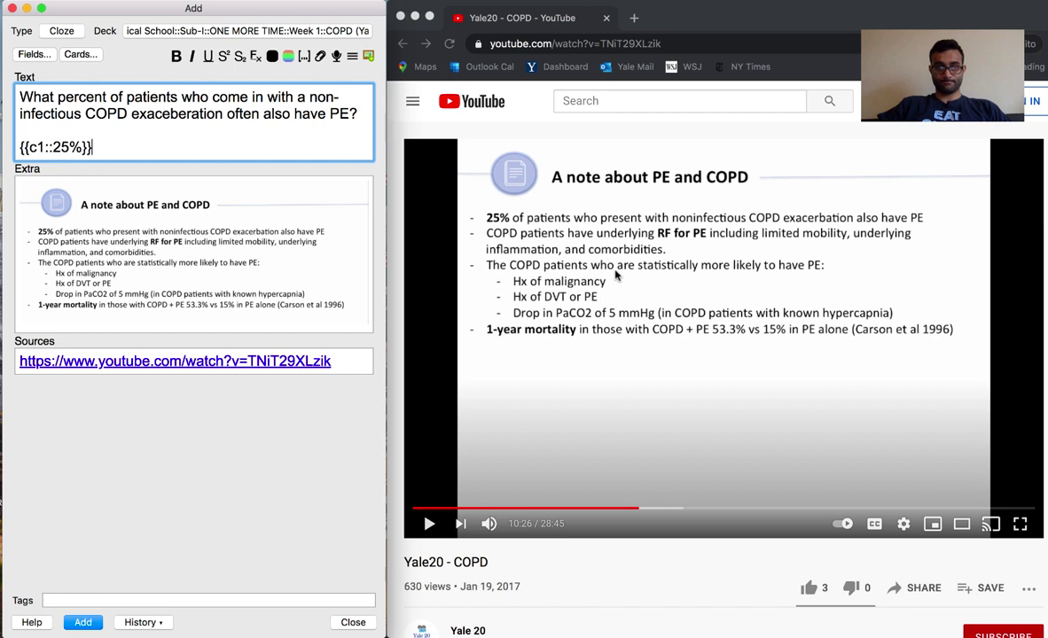
left_click(618, 276)
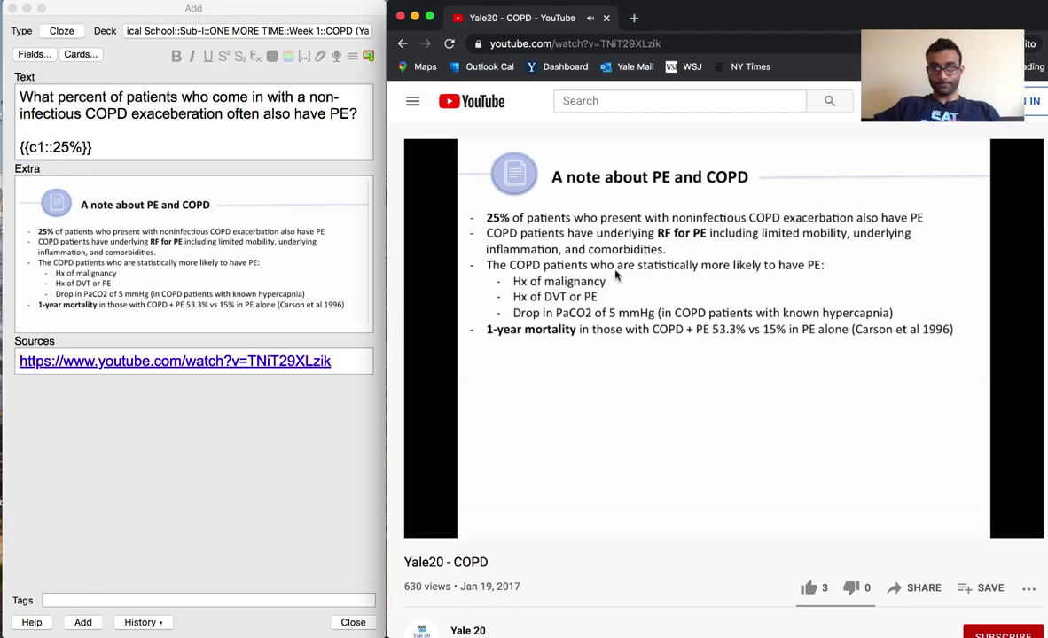
Step: Insert blank space above the "A note about PE and COPD" slide image in the Extra field
left_click_drag(355, 221, 332, 220)
key("Left")
key("Return")
key("Up")
left_click(333, 219)
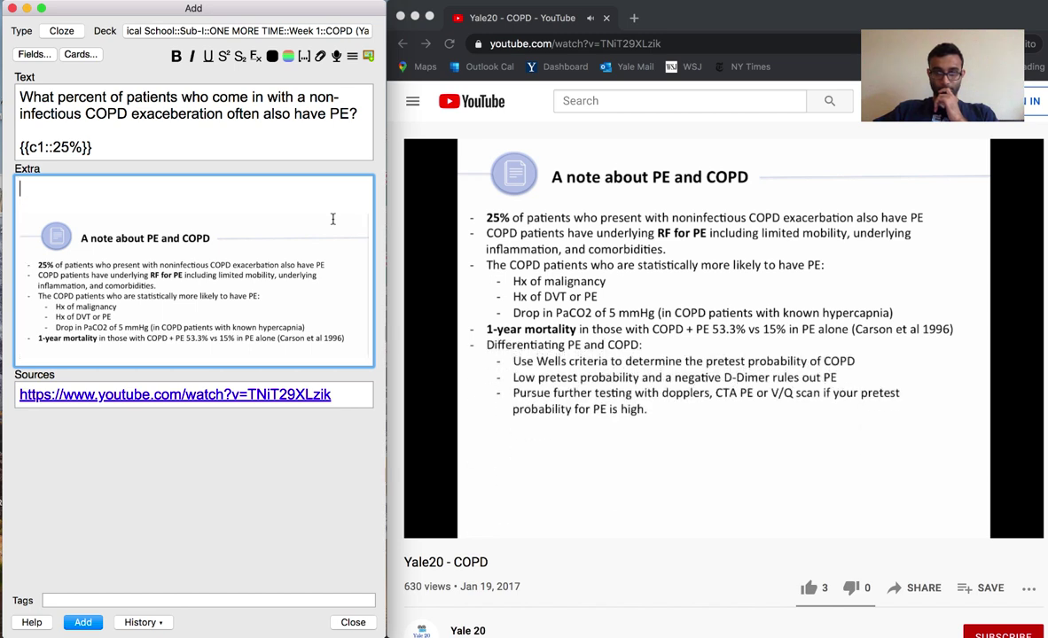
Step: Write the italic Extra note "Use the Wells Criteria and if low probability, get D-dimer, and if high, go straight to imaging!"
type("Use the Wells Criteria and if low pro")
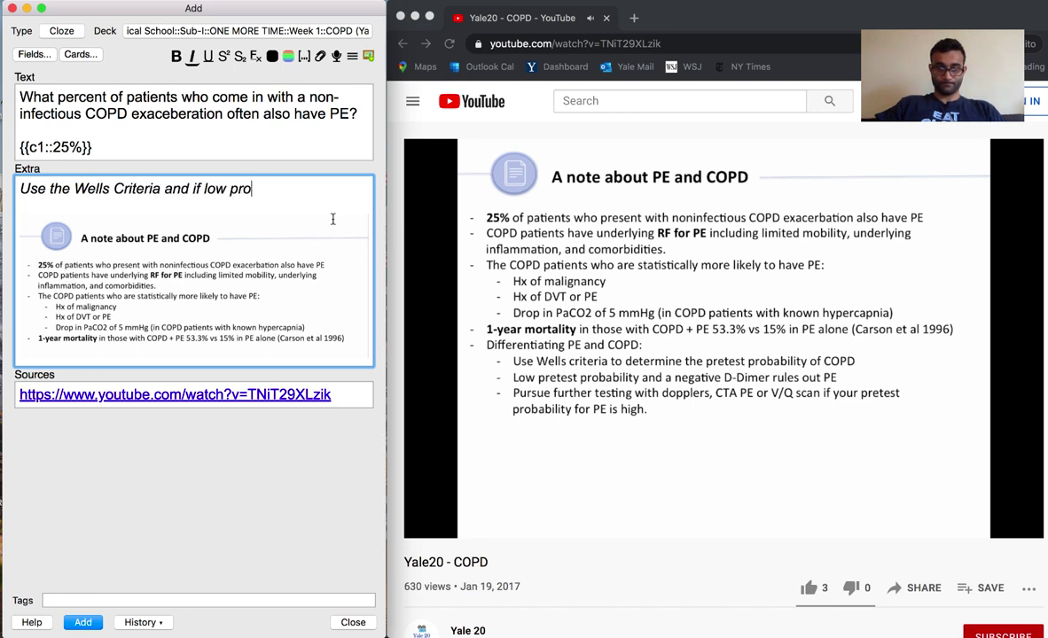
type("bability, get D-dimer, and if high, go straight to imaging!")
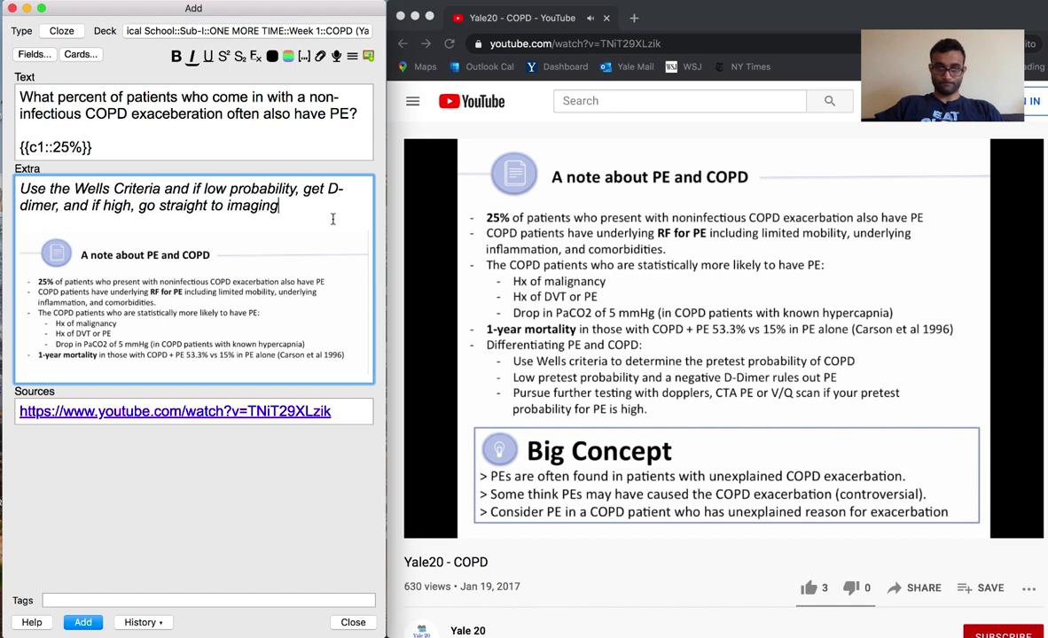
left_click(162, 131)
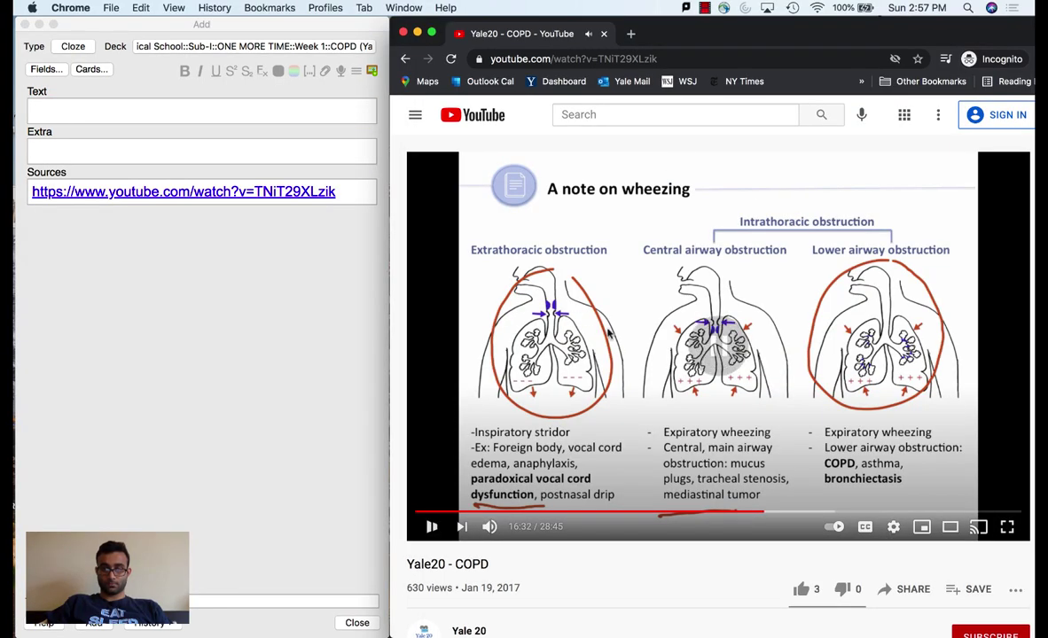
Step: Pause the lecture and search the Anki card browser for "inspiratory" AND "stridor" AND "extrathor"
key("space")
key("super+Tab")
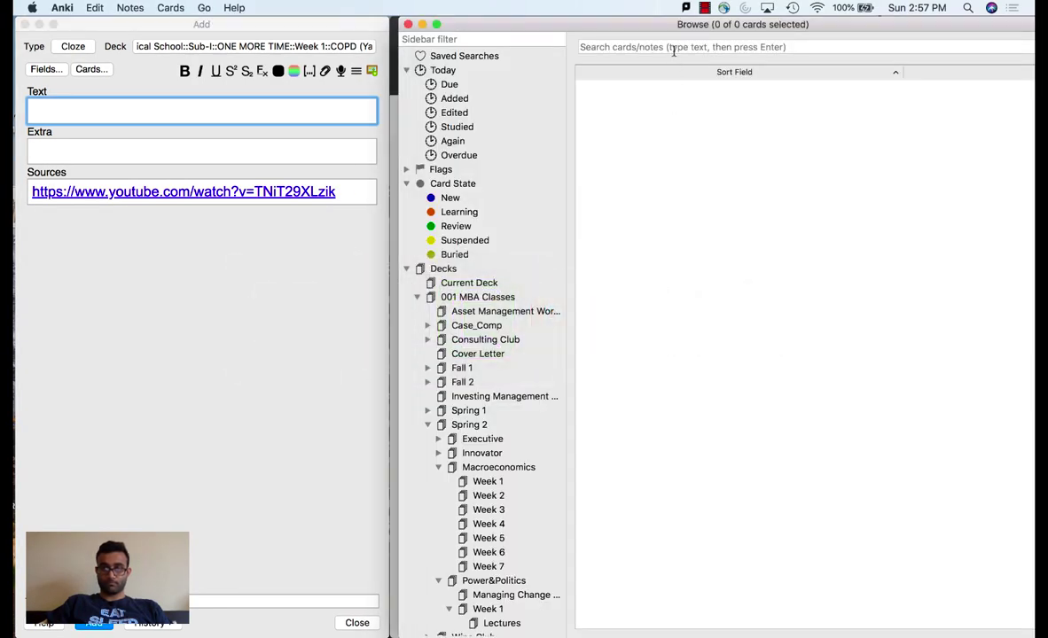
left_click(674, 48)
type("inspi")
type("ratory\" AND \"strido")
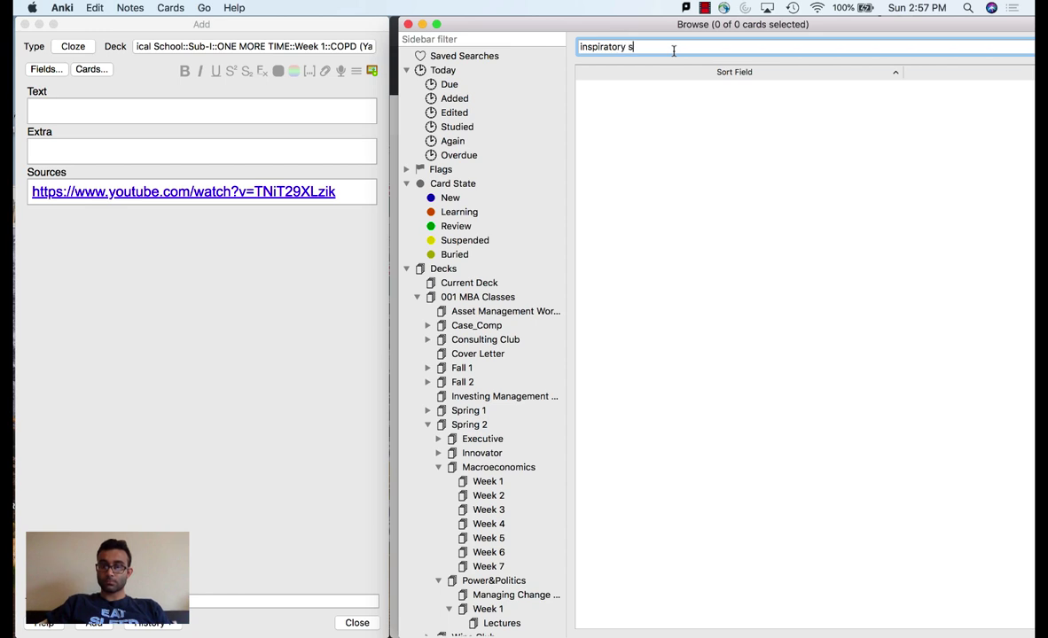
type("r\" AND \"extra")
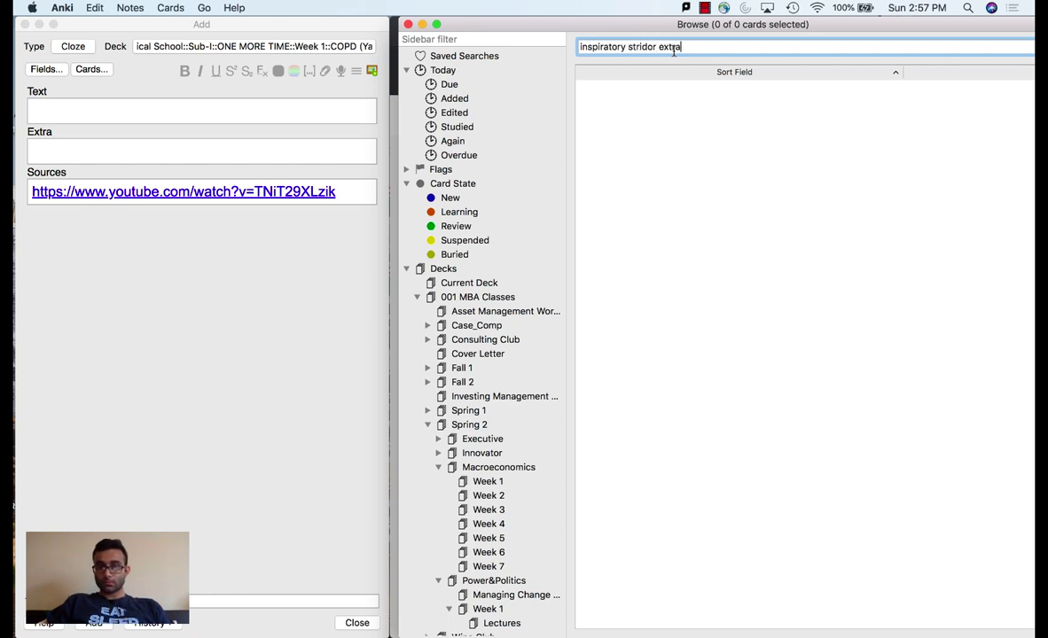
type("thor")
key("Return")
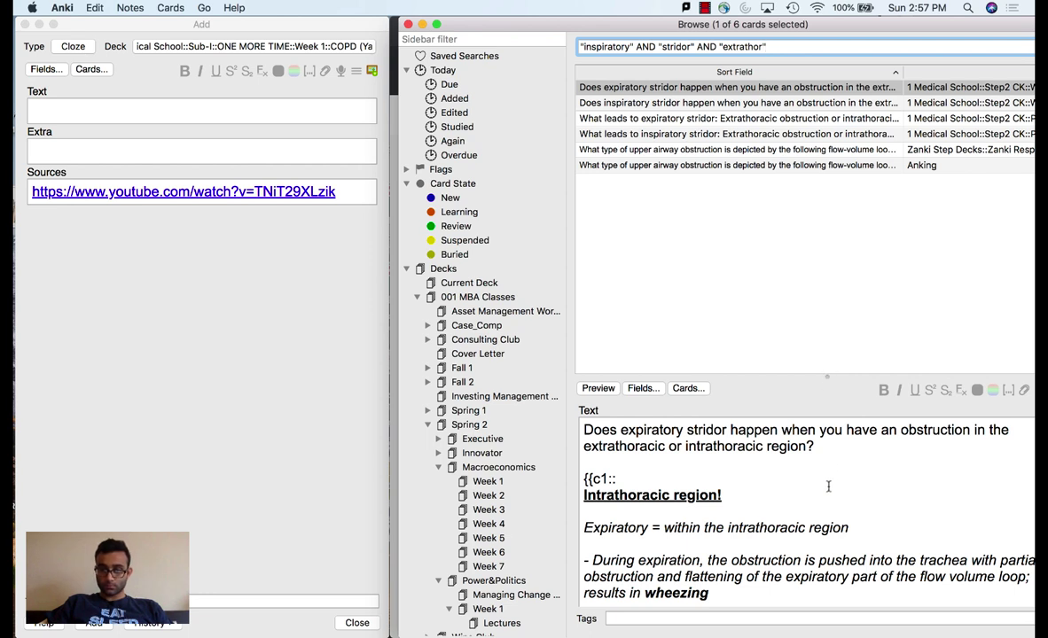
key("Return")
Step: Examine the found expiratory and inspiratory stridor cards, including their answers, Extra explanations and airway diagrams
scroll(828, 487, "down", 5)
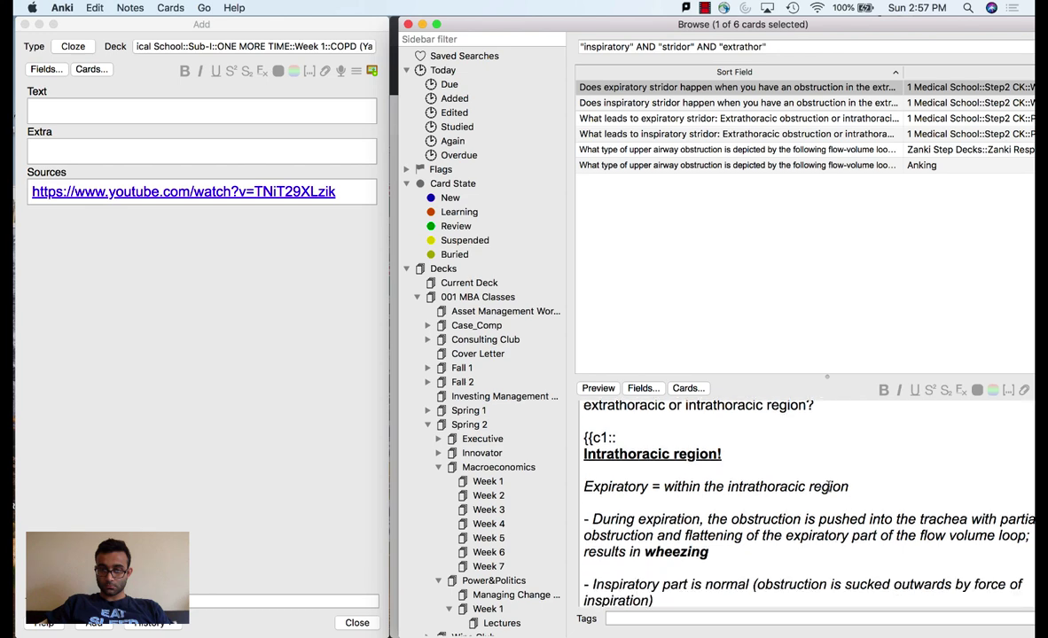
scroll(828, 486, "up", 5)
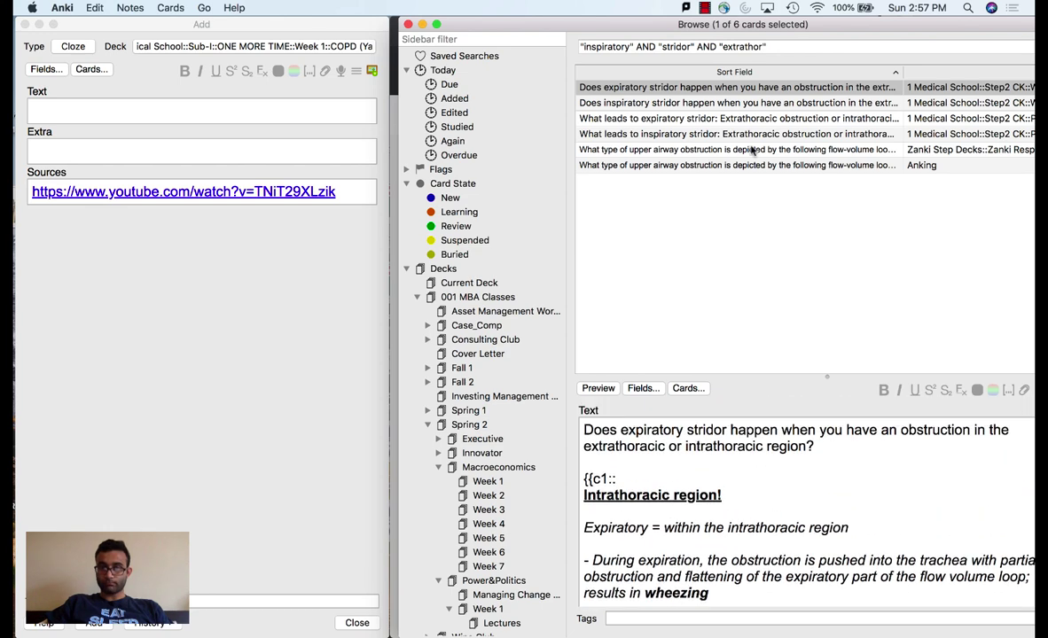
left_click(706, 103)
scroll(832, 499, "down", 10)
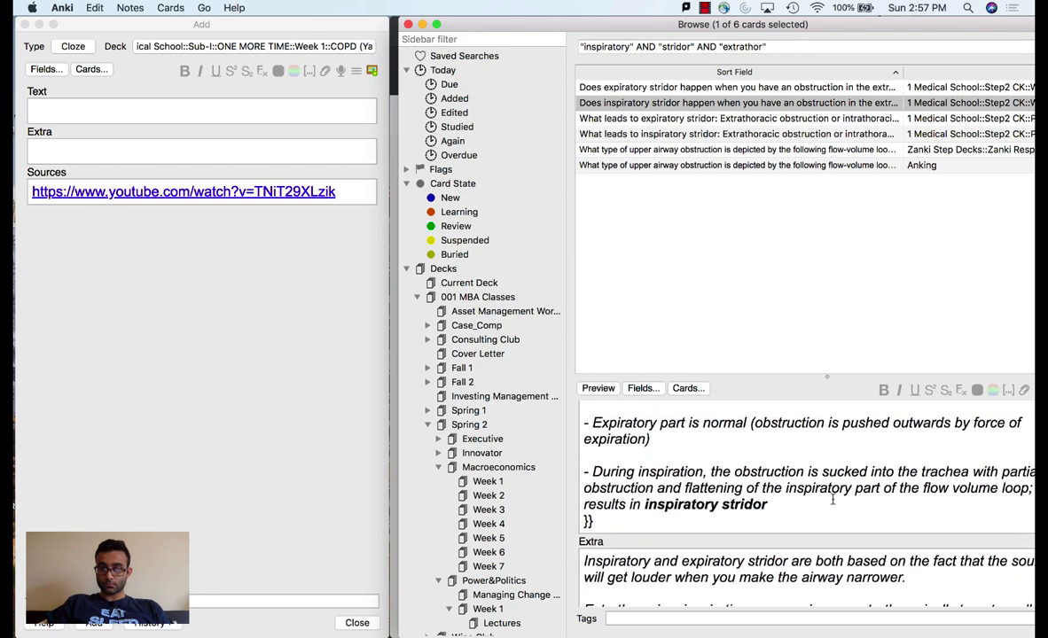
scroll(832, 499, "up", 10)
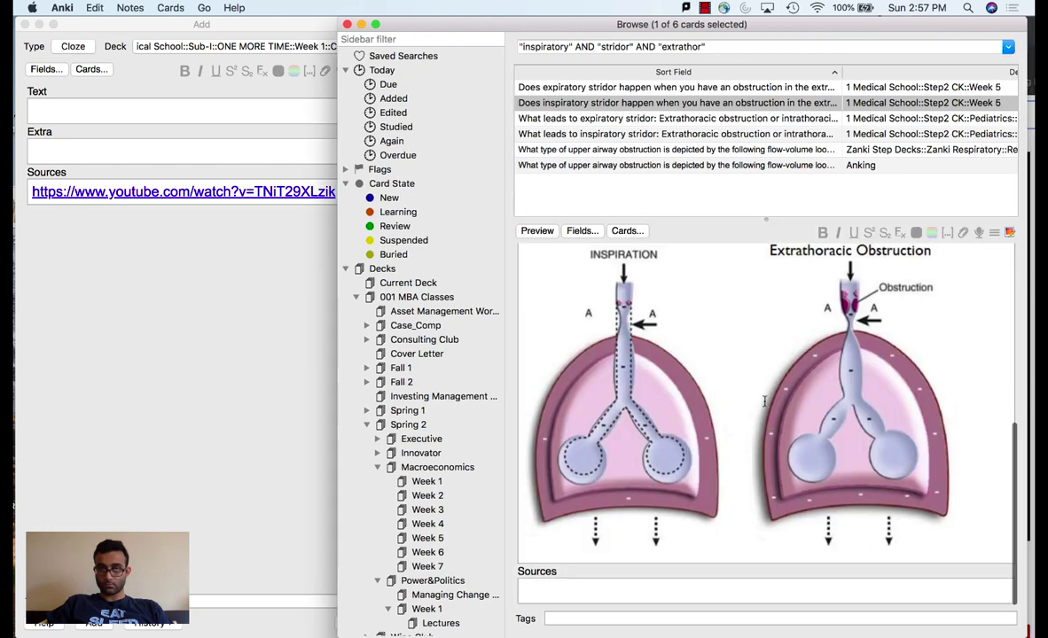
scroll(765, 425, "up", 5)
left_click(626, 121)
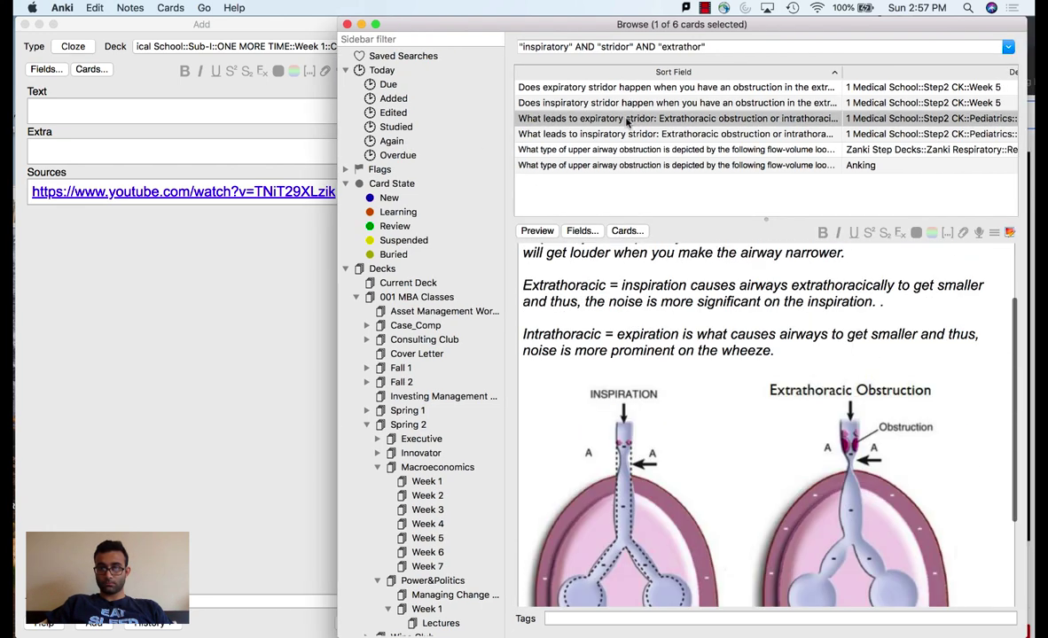
scroll(681, 298, "up", 3)
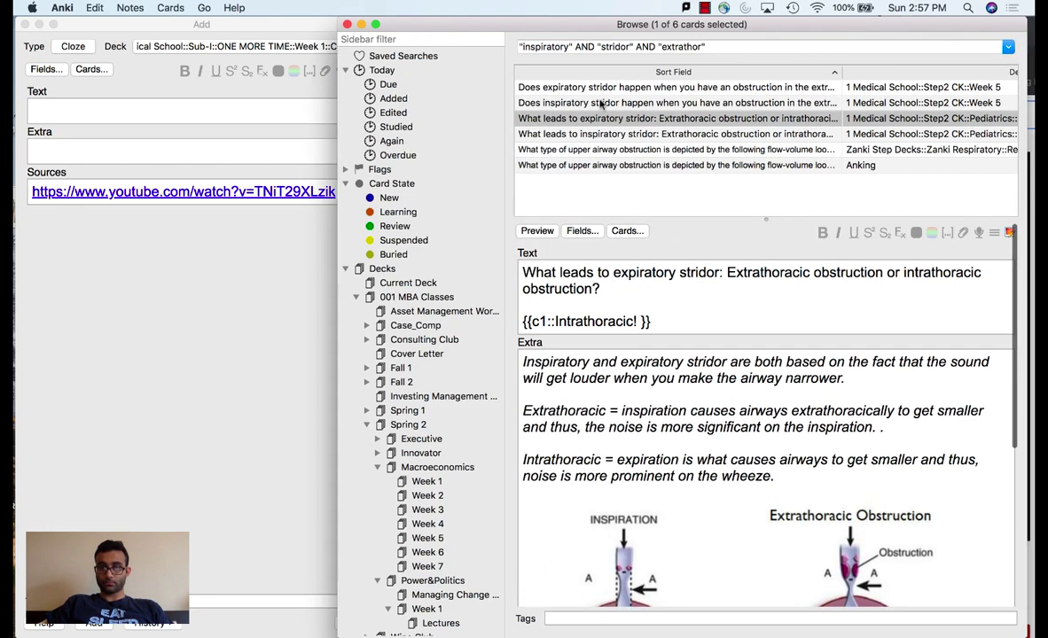
Step: Move the two "Does expiratory/inspiratory stridor happen" cards to the deck 1 Medical School::Sub-I::ONE MORE TIME::Week 1::COPD (Yale 20)
left_click_drag(545, 87, 545, 103)
key("super+d")
type("one more int")
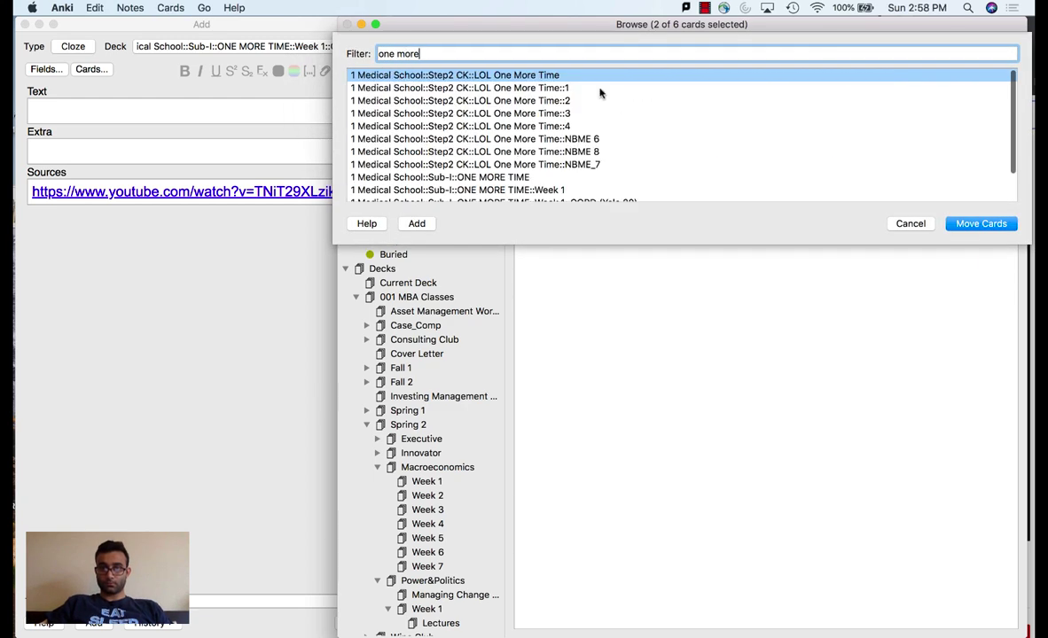
key("BackSpace")
key("BackSpace")
key("BackSpace")
type("sub-")
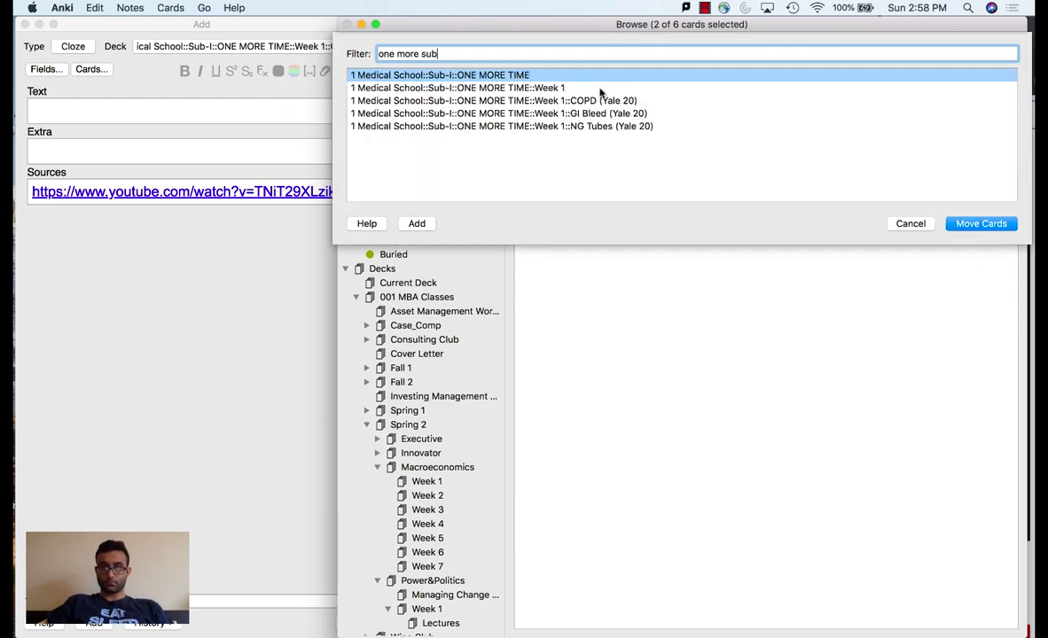
left_click(576, 87)
double_click(562, 100)
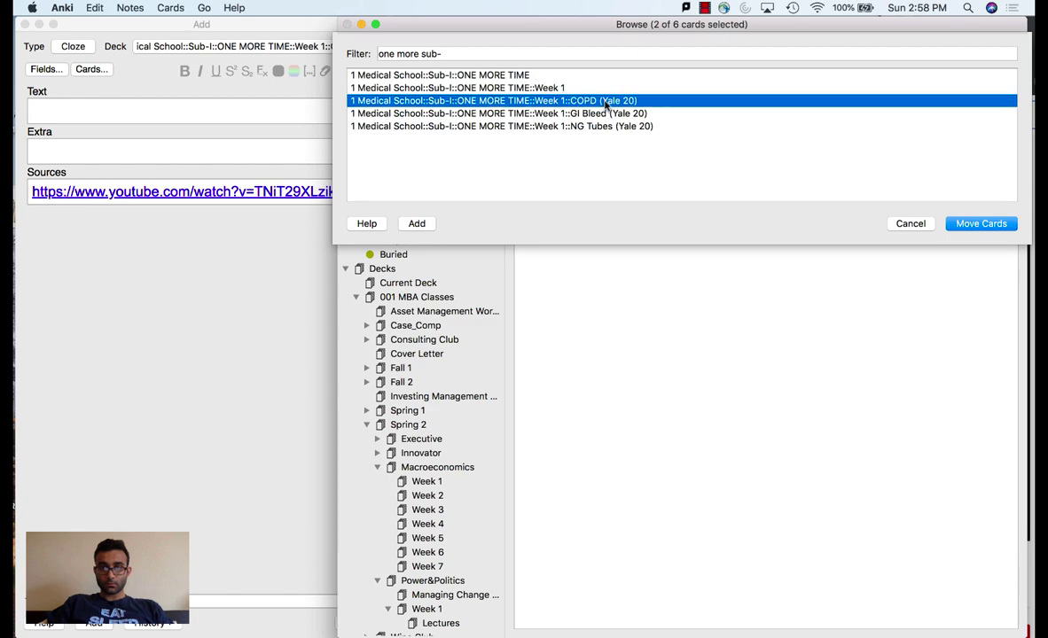
Step: Review the flow-volume loop cards and the "What leads to inspiratory stridor" card, and minimize the card browser
left_click(632, 169)
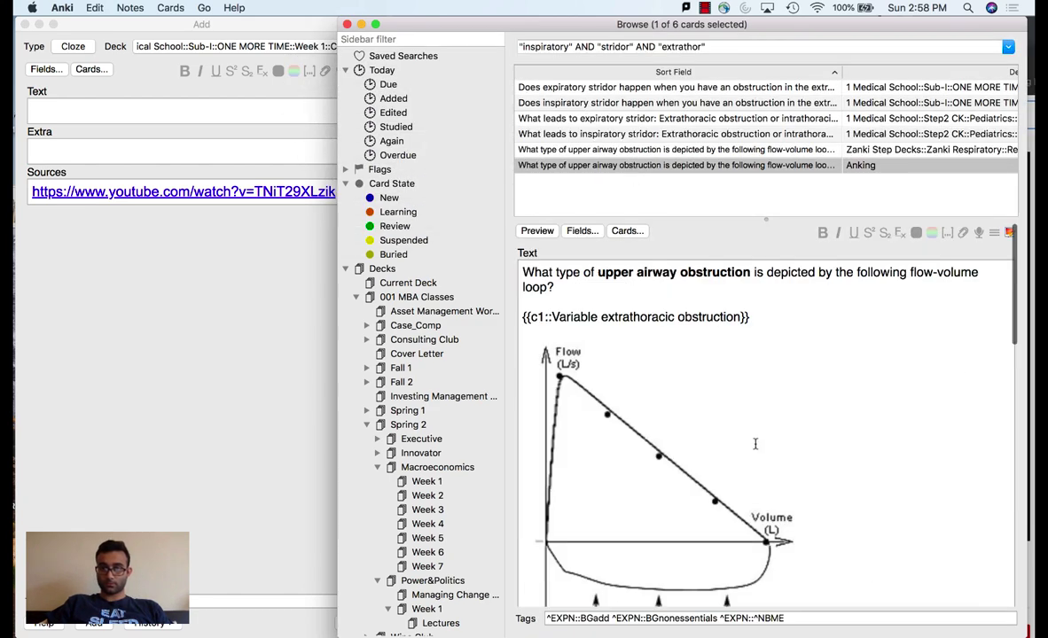
key("Up")
key("Up")
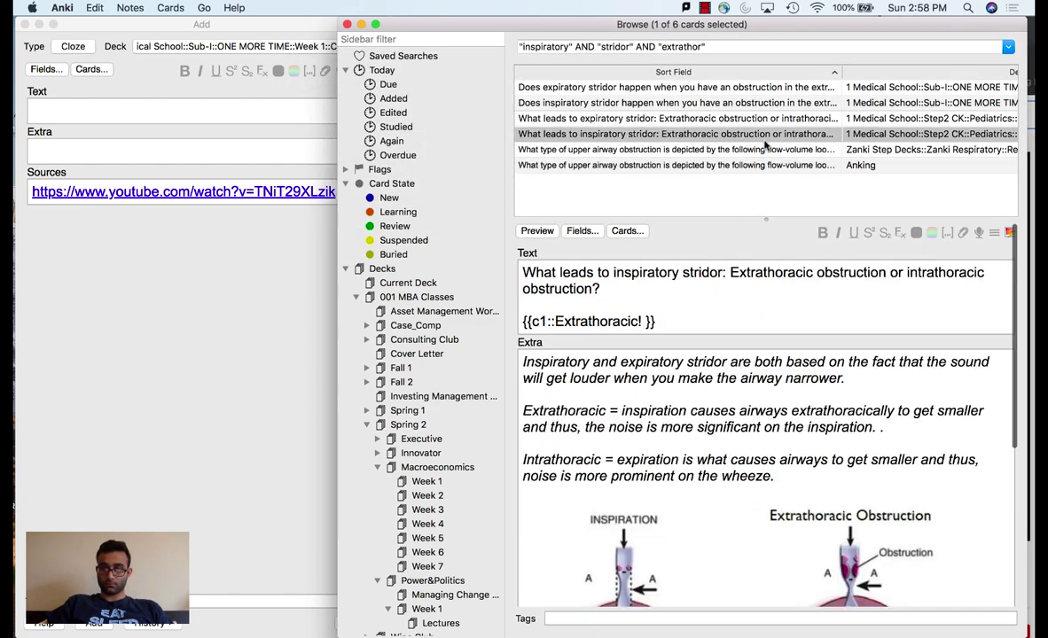
left_click(362, 25)
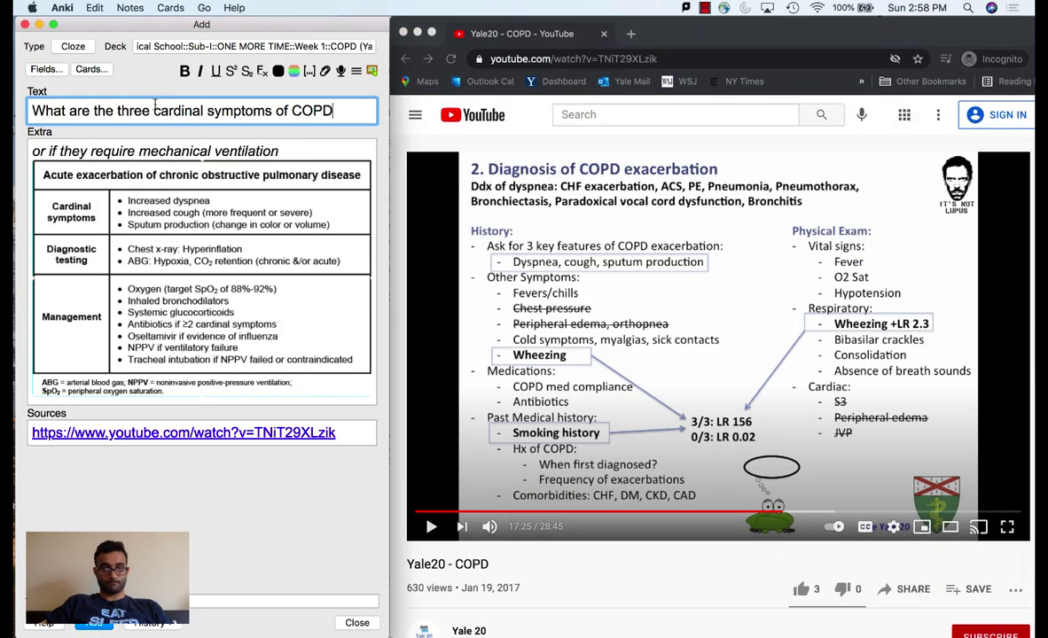
Step: Write the card "What are the three cardinal symptoms of COPD?" with "Cough, dyspnea, and sputum production" as the c1 cloze answer
type("?")
key("Return")
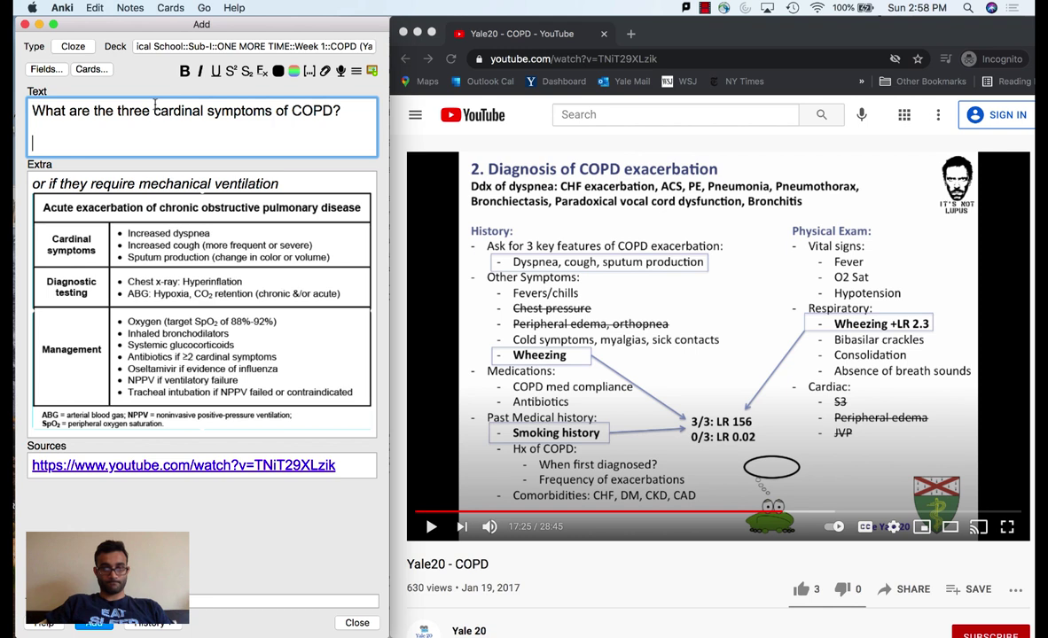
type("Cough, dyspnea, and sputum production")
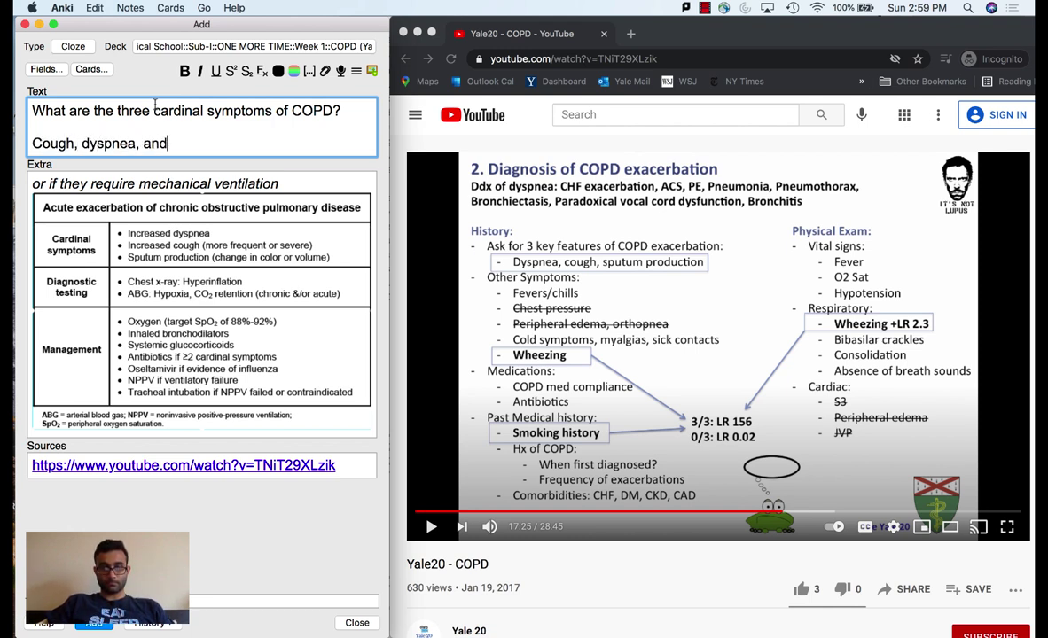
triple_click(155, 143)
key("super+shift+c")
Step: Delete the line about mechanical ventilation above the table in Extra, and add the cardinal symptoms card
triple_click(155, 184)
key("BackSpace")
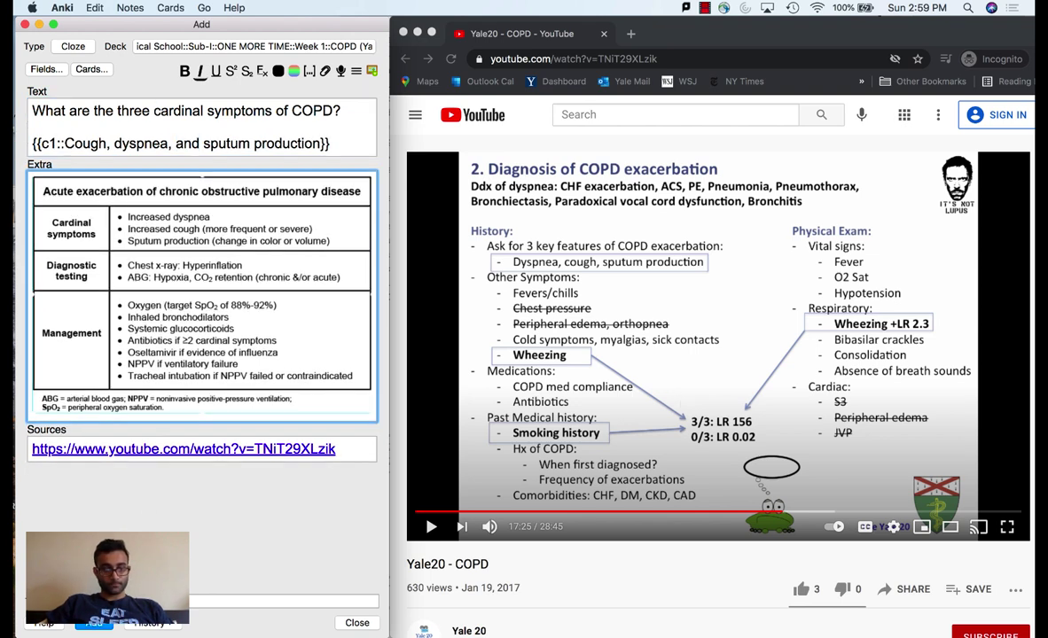
key("super+Return")
Step: Write the question "When do you give antibiotics for COPD?" as the text of a new card
type("When do you give antibiotics")
key("BackSpace")
key("BackSpace")
key("BackSpace")
type("ics for COPD?")
key("Return")
key("Return")
Step: Write the answer "When they have 2 or more cardinal symptoms (cough, increased sputum production, SOB)", with "or more" bold and underlined
type("When they ")
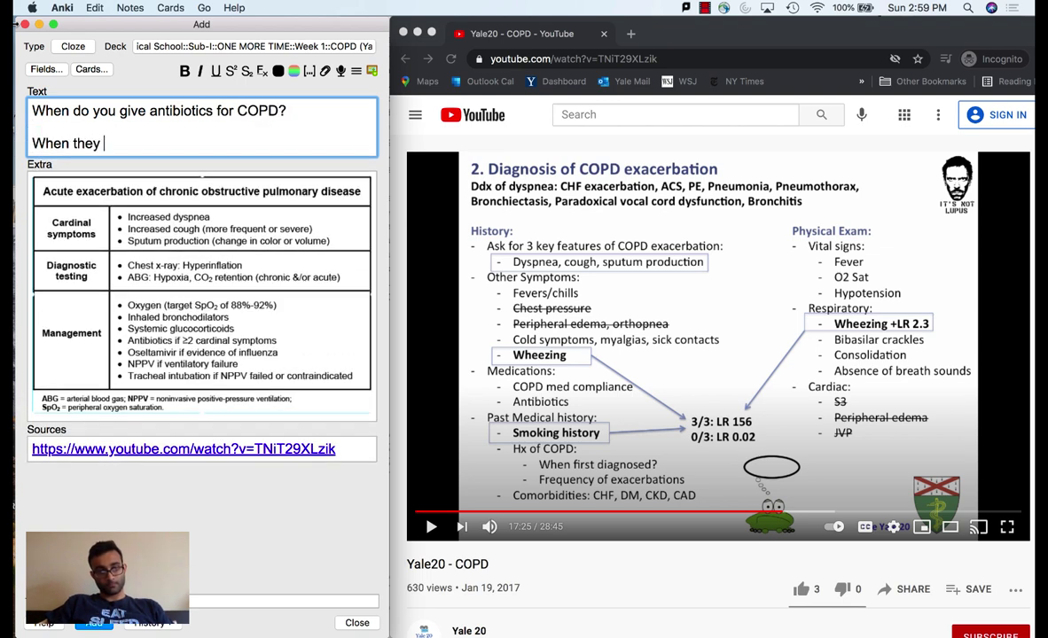
type("have 2+ symptom")
key("BackSpace")
key("BackSpace")
key("BackSpace")
key("BackSpace")
key("BackSpace")
key("BackSpace")
key("BackSpace")
type("cardi")
key("BackSpace")
key("BackSpace")
key("BackSpace")
key("BackSpace")
key("BackSpace")
key("BackSpace")
key("BackSpace")
key("BackSpace")
type("2")
key("ctrl+b")
key("ctrl+u")
type("or more")
key("ctrl+b")
key("ctrl+u")
type("cardinal l")
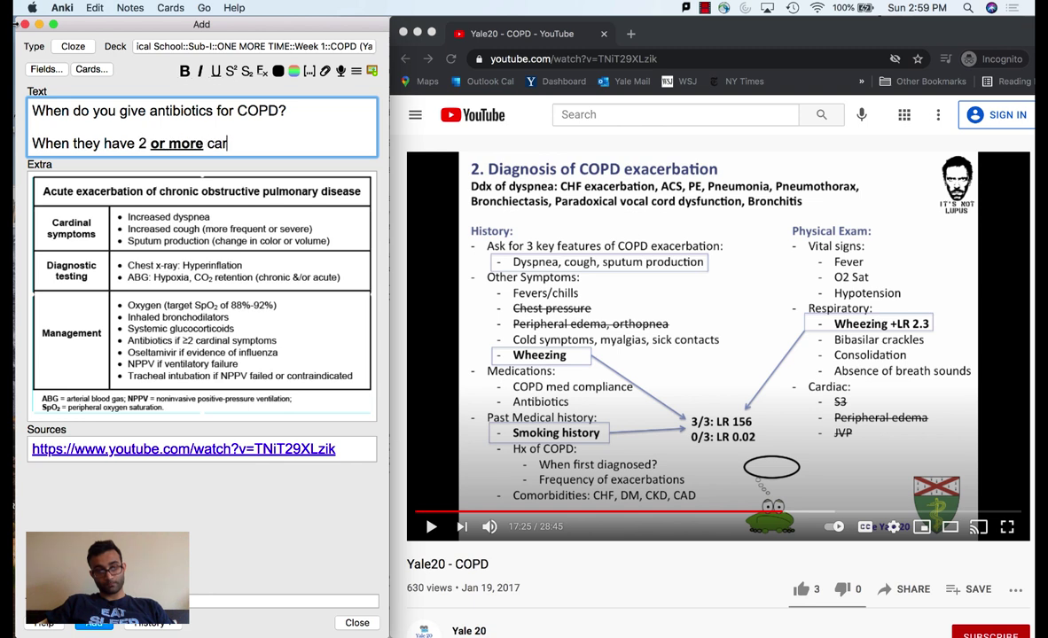
type("ymptoms (cough, increased sputum production, SOB)")
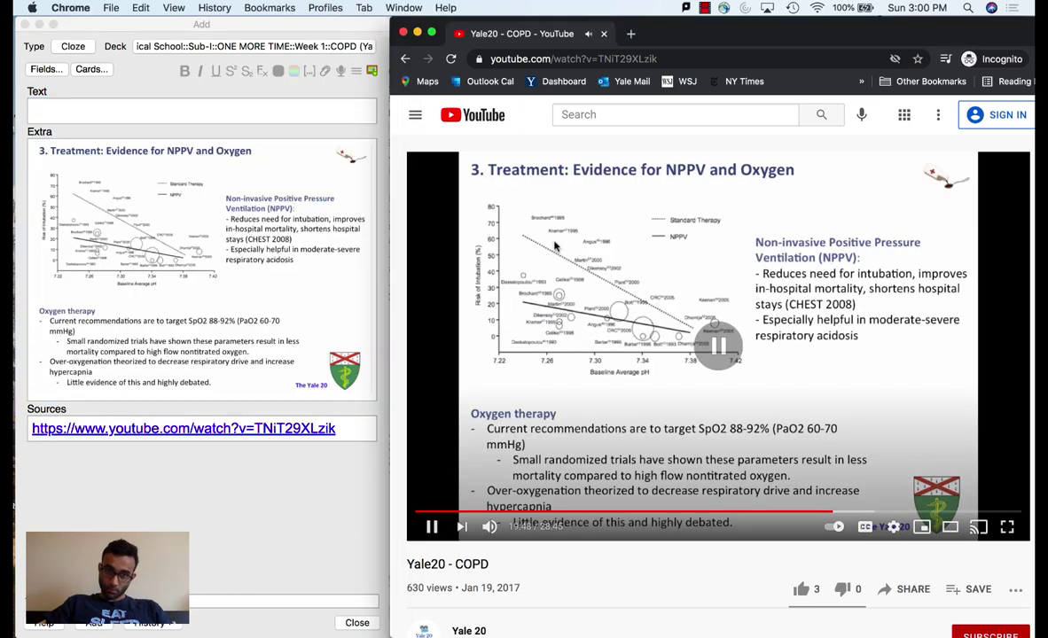
Step: Write a card question asking for the target SpO2 for someone who has COPD and is on oxygen therapy
type("What tis th")
key("BackSpace")
key("BackSpace")
key("BackSpace")
key("BackSpace")
key("BackSpace")
key("BackSpace")
type("is the target ")
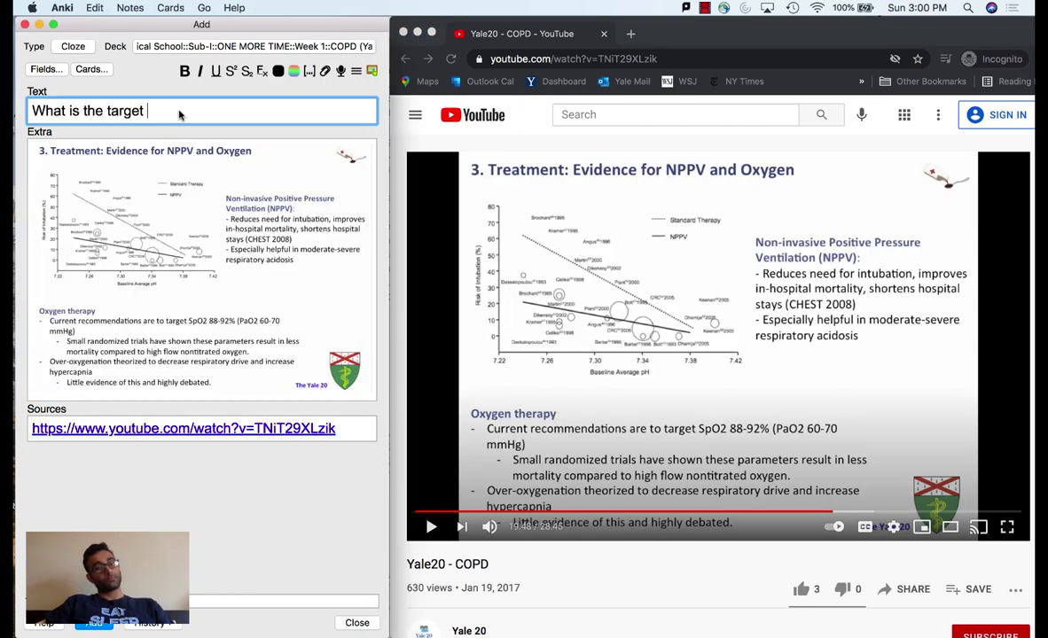
type("SpO2 for someone who has COP")
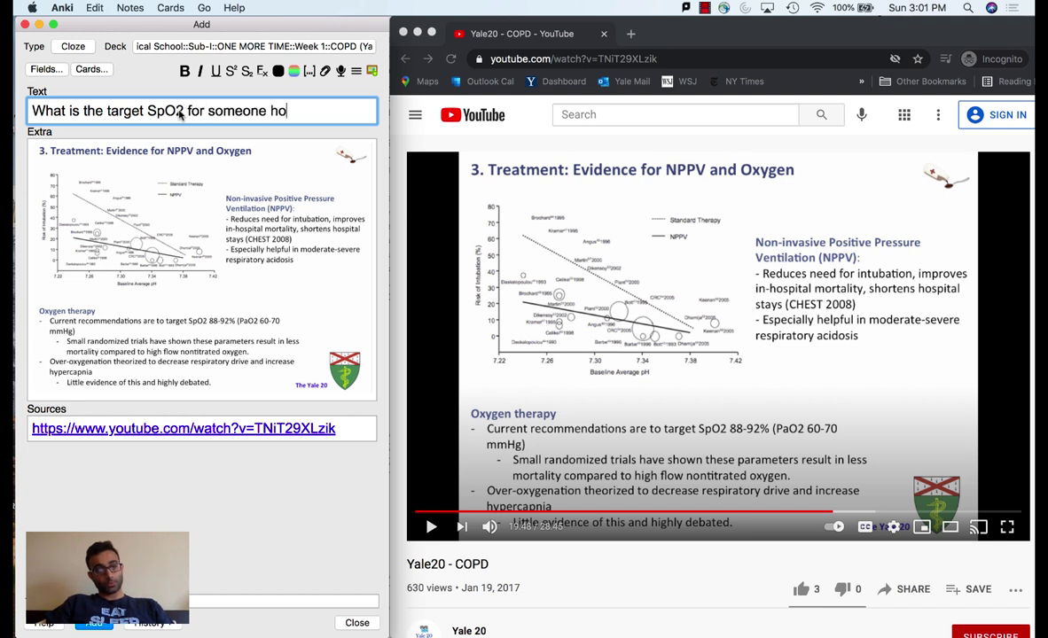
type("D and is on ooxygen therapy?")
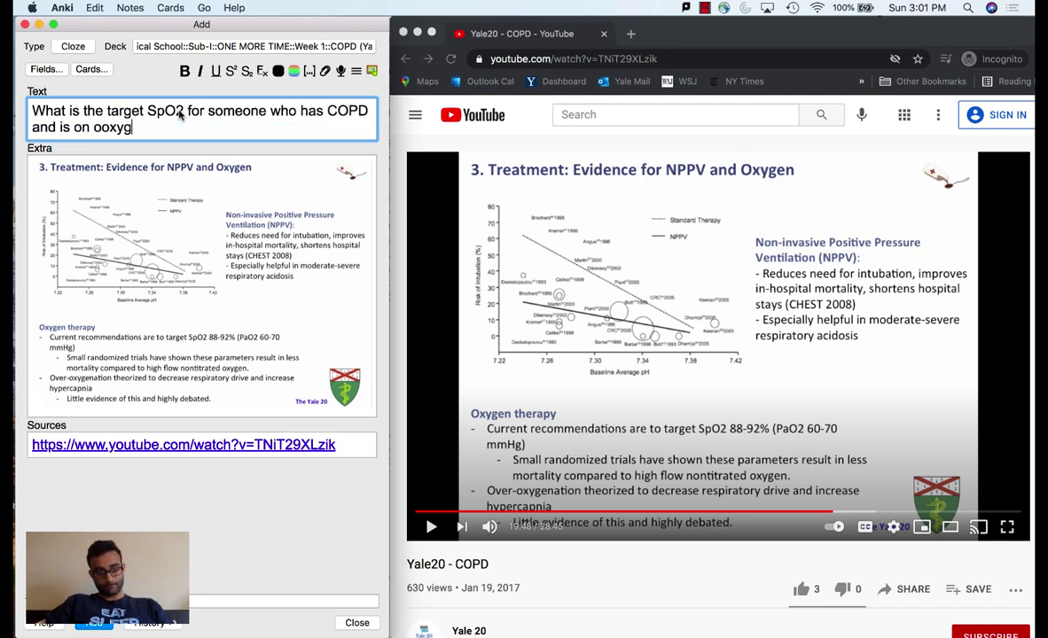
Step: Answer with the c1 cloze "88-92% (do not want to over oxygenation since that decreases respiratory drive and increases risk of hypercapnia)"
key("Return")
key("Return")
type("88-92% (do not wn")
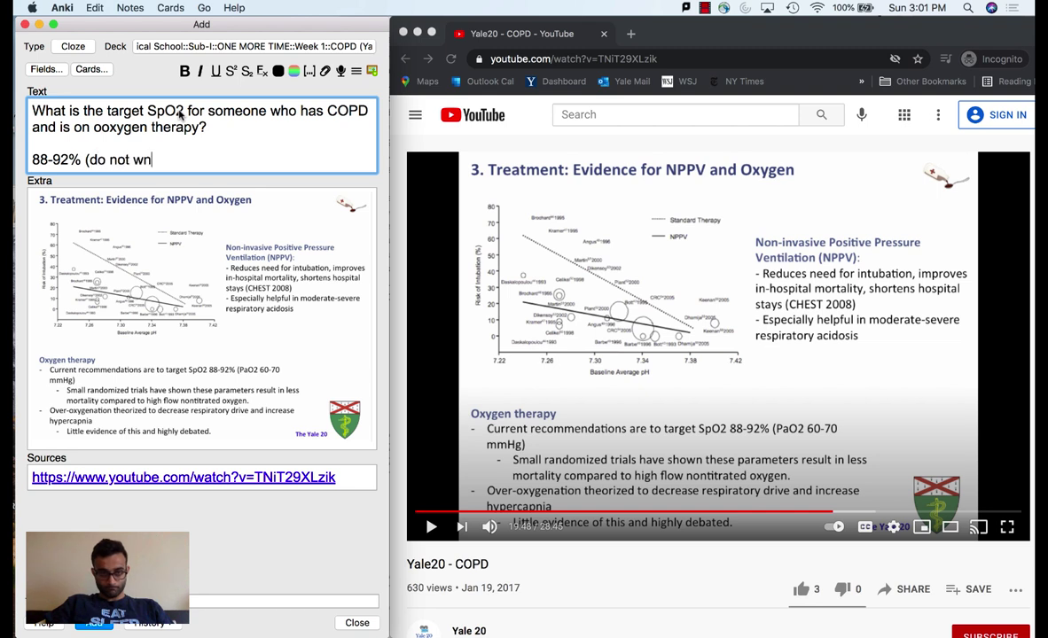
key("BackSpace")
type("ant to over oxy")
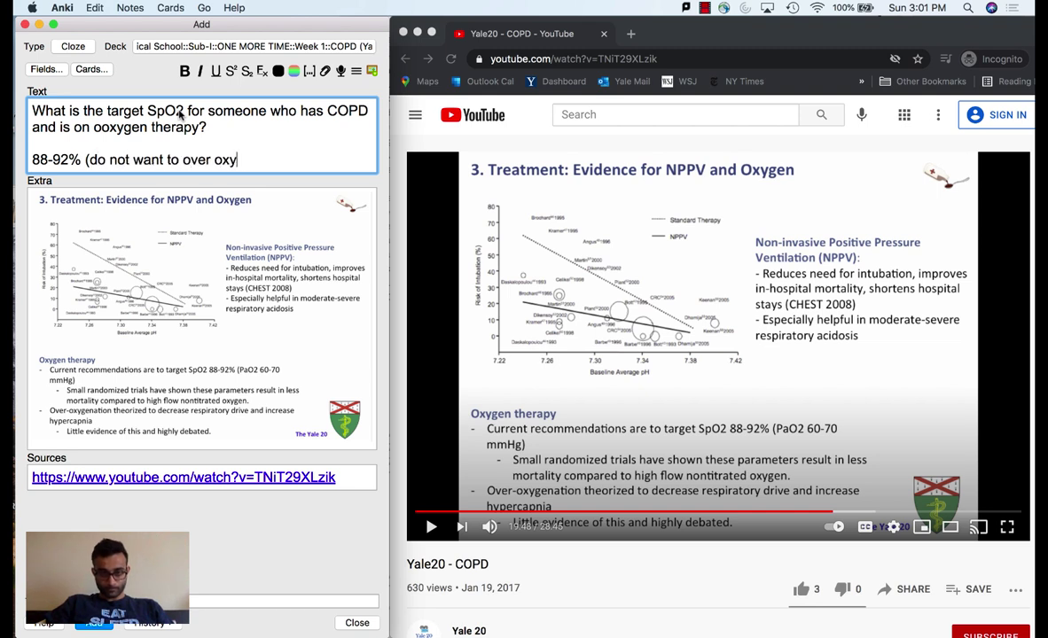
type("genation since that decreases respiratory")
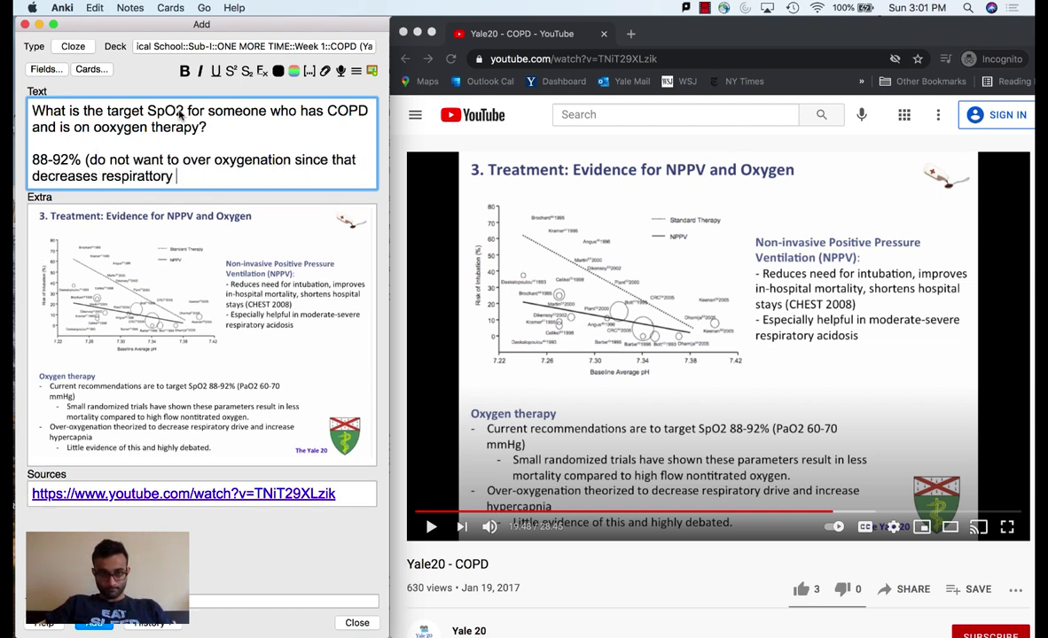
type(" drive and increases risk of hy")
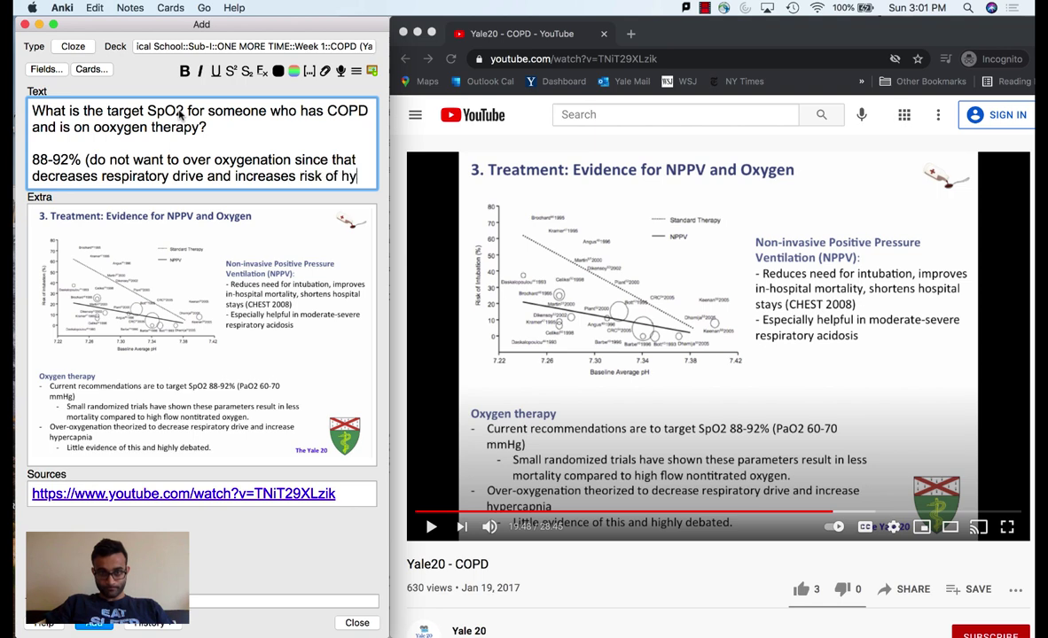
type("percapnia)")
left_click_drag(125, 192, 32, 159)
key("super+shift+c")
Step: Play the lecture up to the Evidence for Steroids and Antibiotics slide, pause it, and add the target SpO2 card
left_click(633, 233)
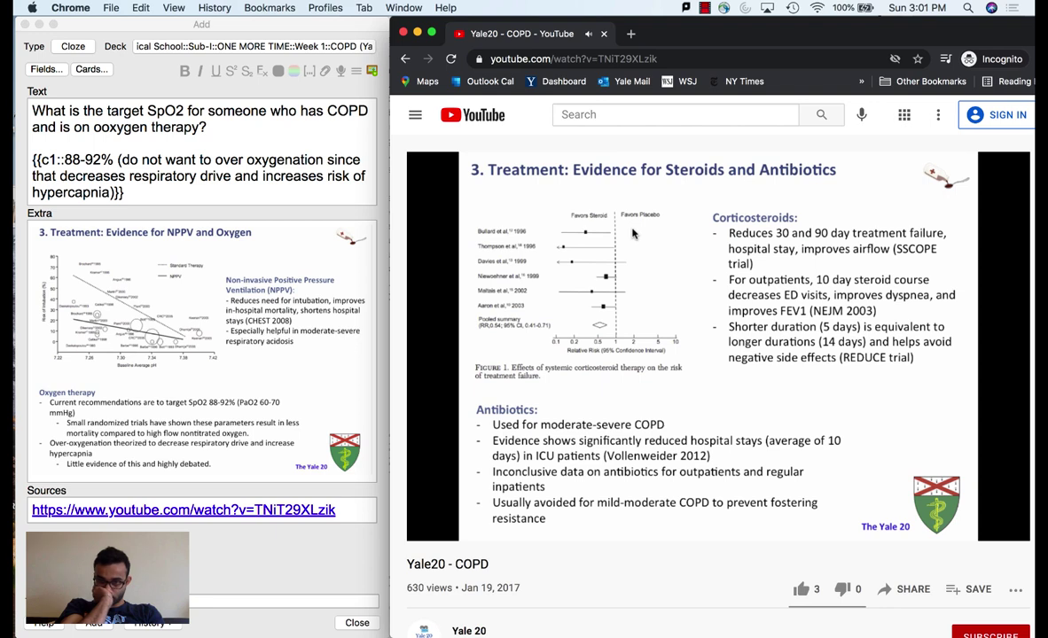
left_click(565, 275)
left_click(210, 197)
key("super+Return")
Step: Write a question asking what, aside from intubation, is shown to decrease the risk of infection in a patient with moderate to severe respiratory acidosis
type("If a")
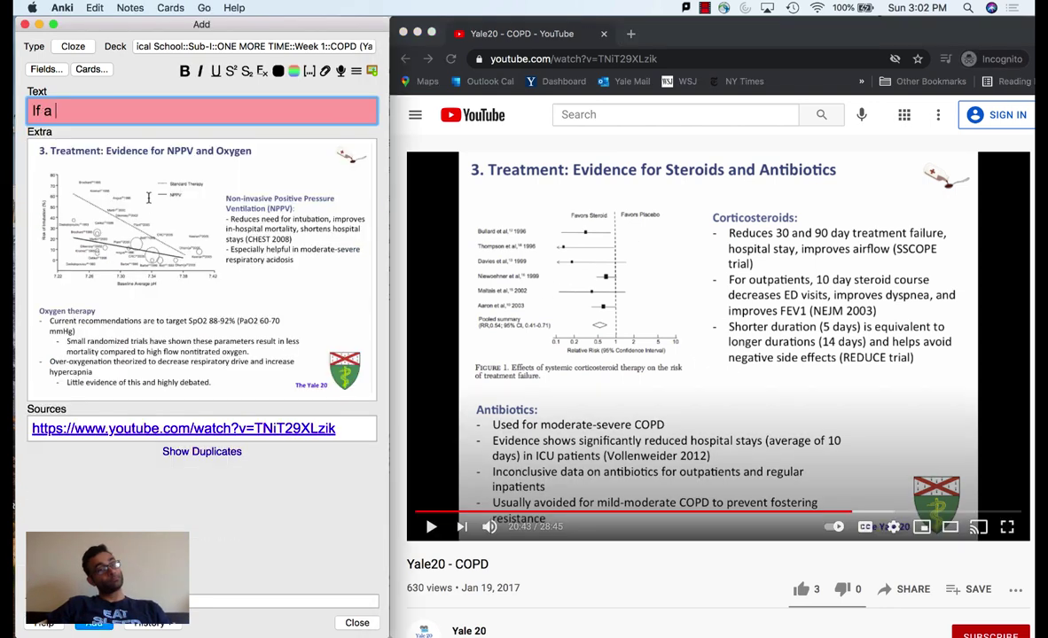
type(" patient has moderate to ")
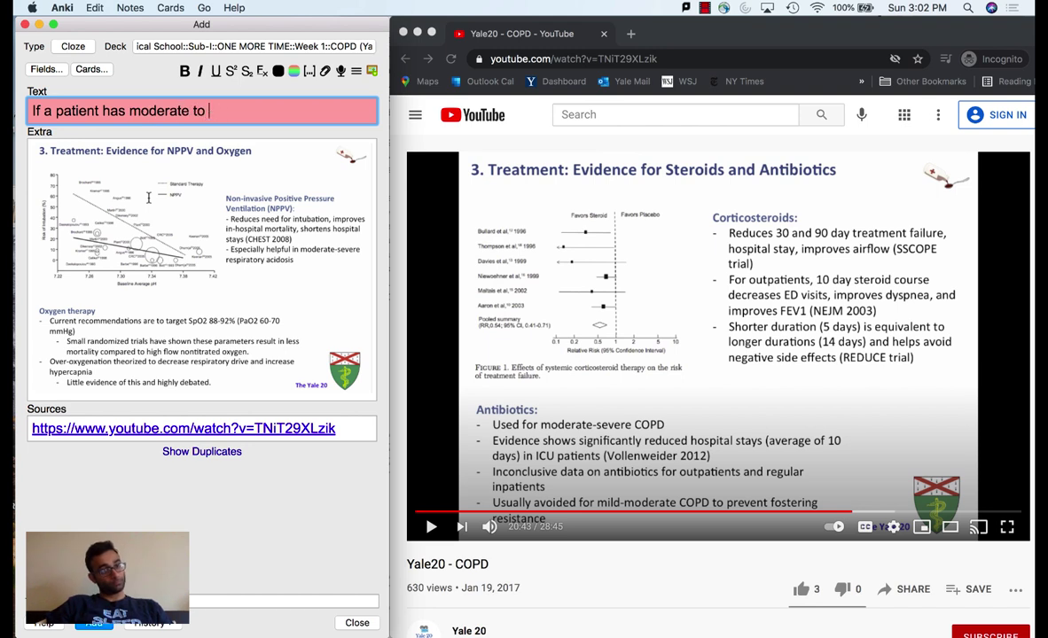
type("severe rerpiratory acidosis, wh")
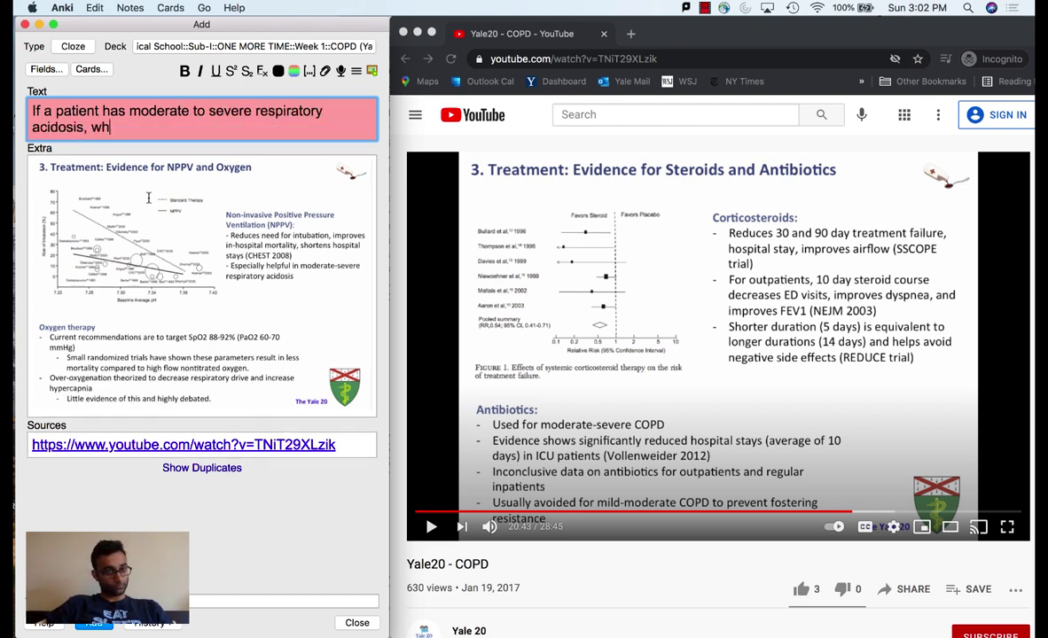
type("at can you do aside from ")
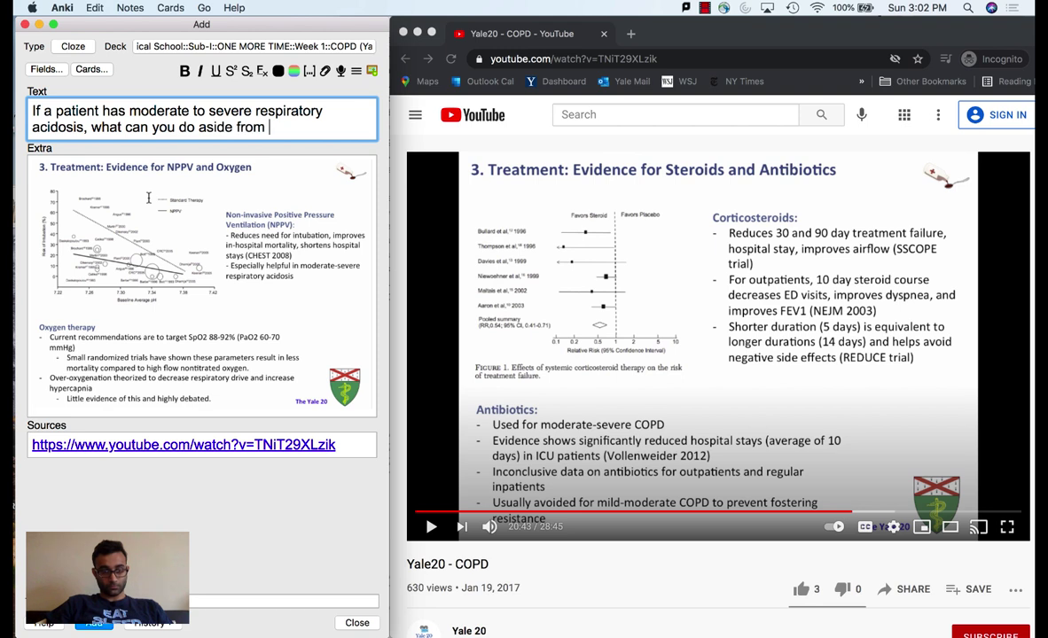
type("iinitubatioon that has been shoown to")
key("BackSpace")
key("BackSpace")
key("BackSpace")
key("BackSpace")
key("BackSpace")
key("BackSpace")
type("wn t")
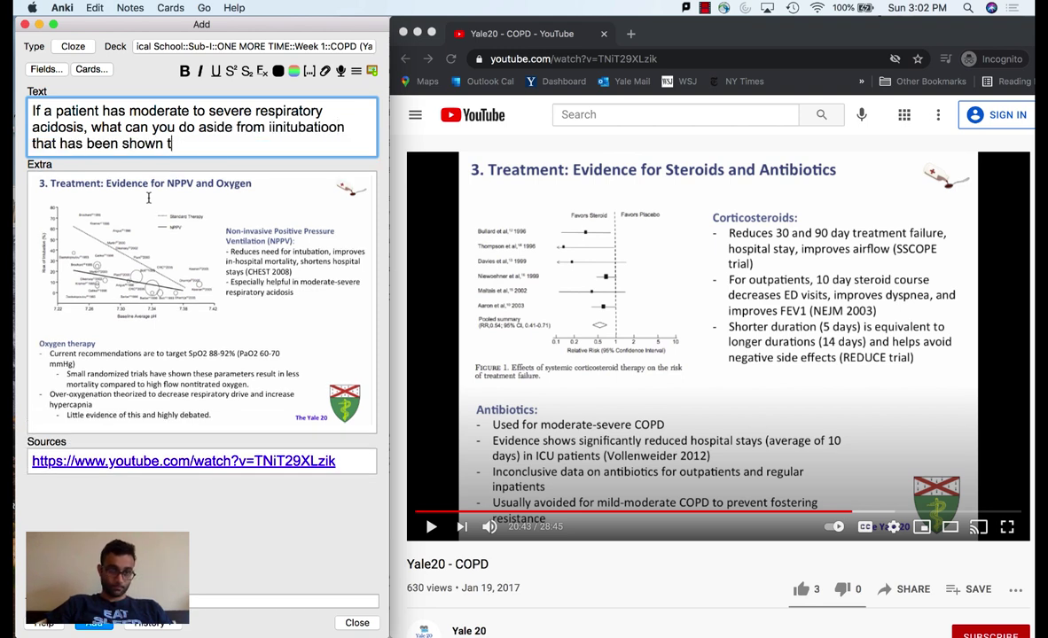
type("o decrease the risk of infection?")
Step: Enter "NPPV (BiPAP or CPAP)" below the respiratory acidosis question and make it a c1 cloze deletion
key("Return")
key("Return")
type("NPPV (BiPAP or CPAP)")
key("shift+Home")
key("ctrl+shift+c")
Step: Add the NPPV card and replace the Extra image with a screenshot of the lecture's "3. Treatment: Antibiotics" slide
left_click(676, 342)
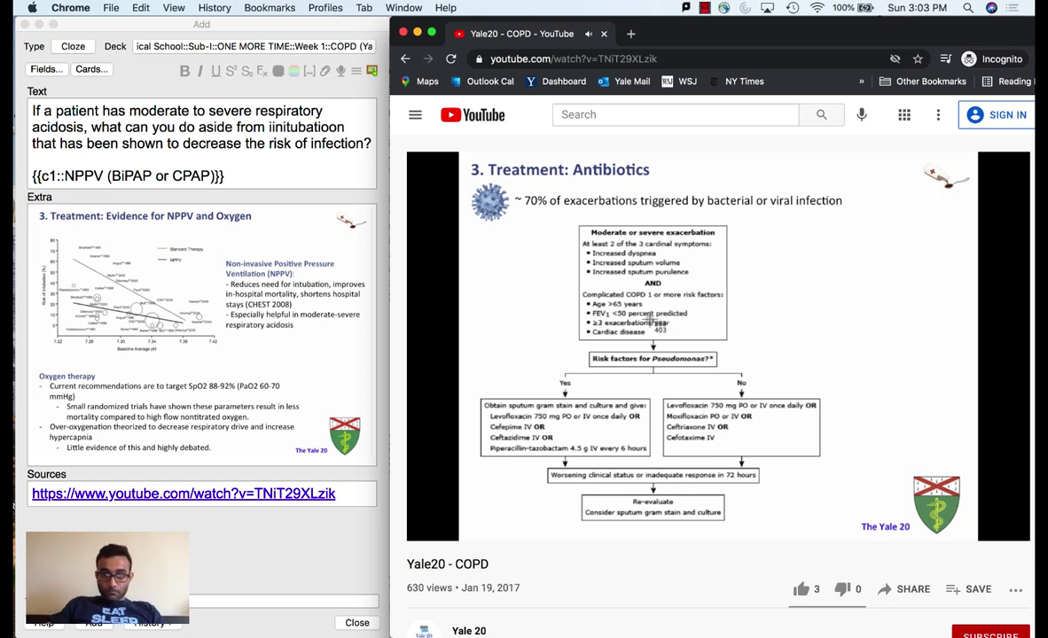
left_click(206, 508)
left_click(126, 370)
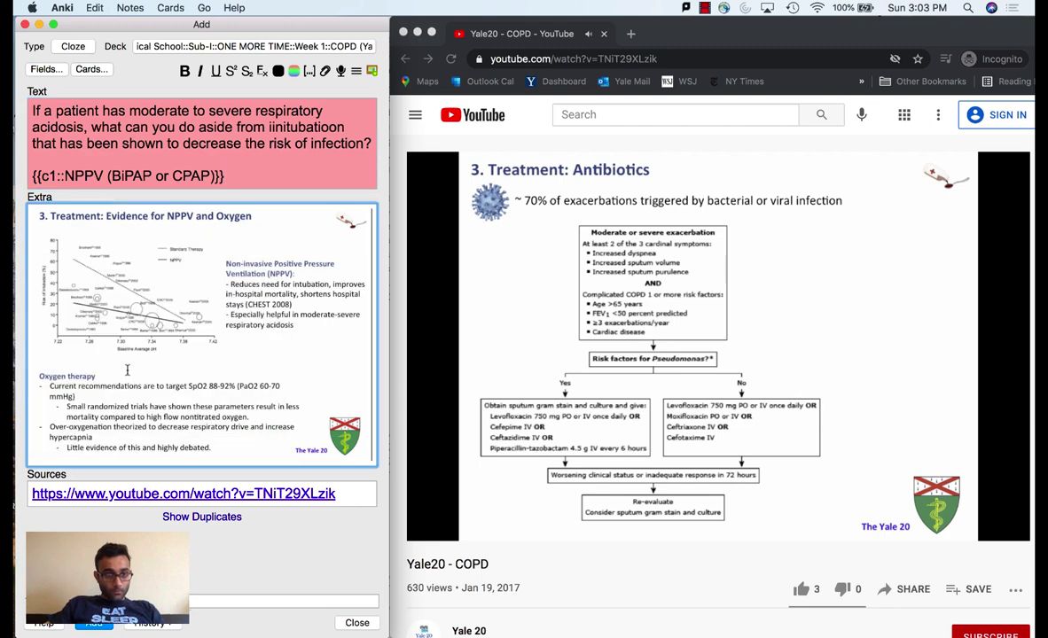
key("super+a")
key("super+v")
Step: Replace the card text with "What percent of COPD exacerbations are triggered by bacterial or viral infection?"
left_click(161, 145)
key("super+a")
type("What percent of COPD exa")
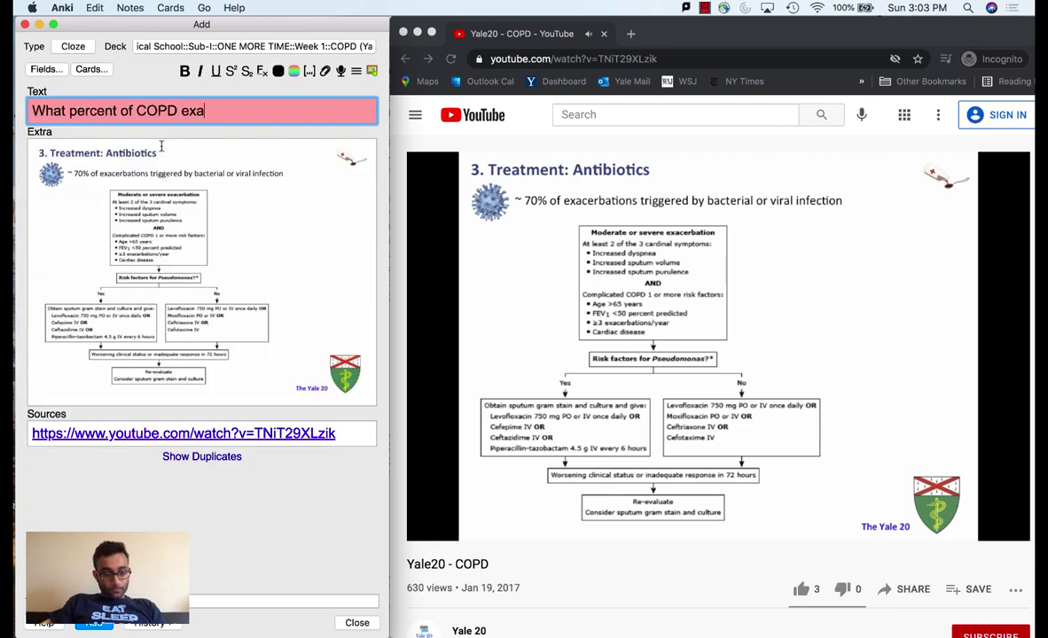
type("cerbations are triggered by bacterial or viral infection?")
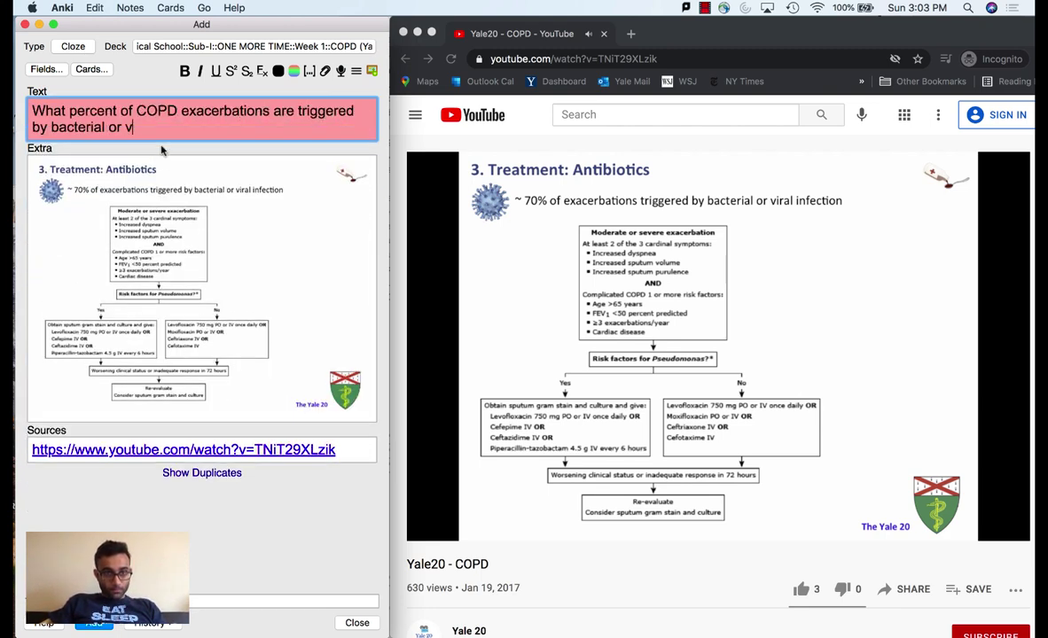
Step: Answer with the c1 cloze "~70% (usually heaemophillis, moraxella, and s. pneumo)"
key("Return")
key("Return")
type("~70%")
key("super+shift+Left")
key("super+shift+c")
type("(usually haeemophill")
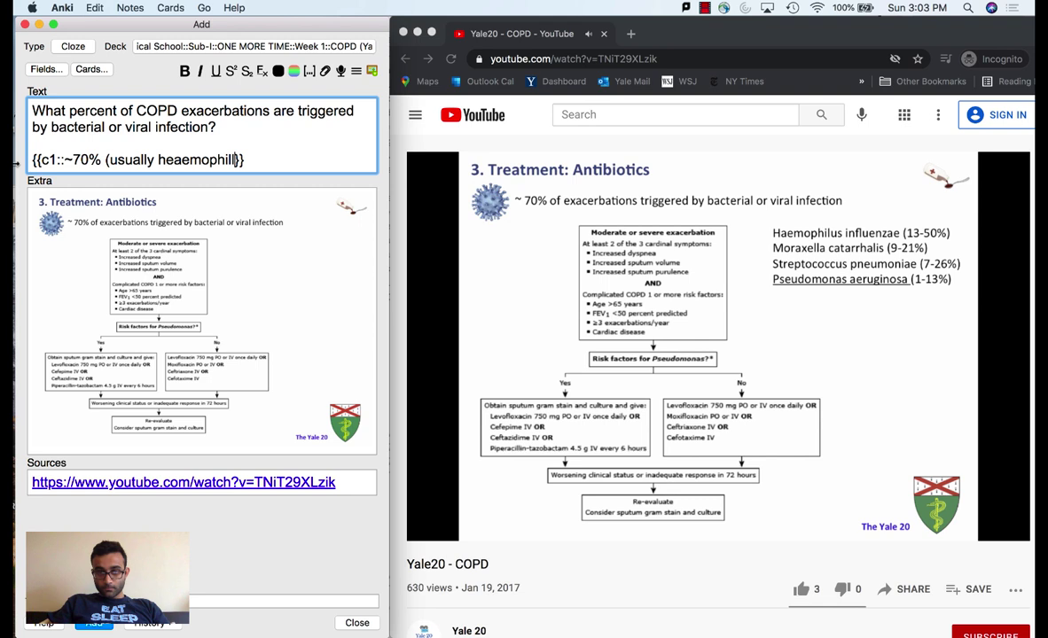
type("is, moraxella, and s. pneumo)")
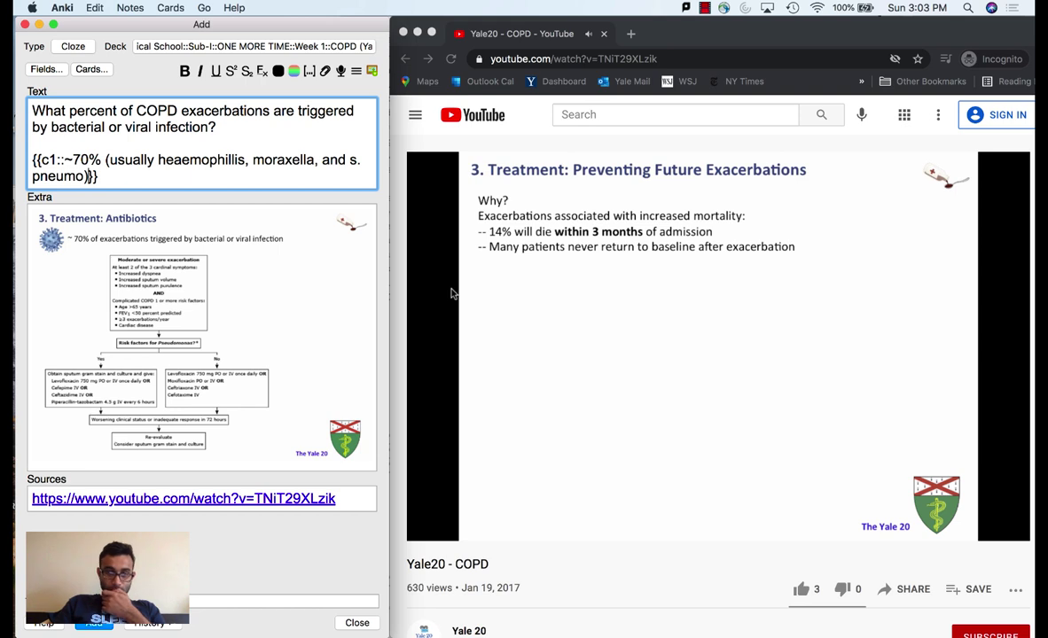
Step: Add the infection percentage card and replace the Extra image with a screenshot of the Lung Function Decline in Smokers and Nonsmokers graph
left_click(608, 268)
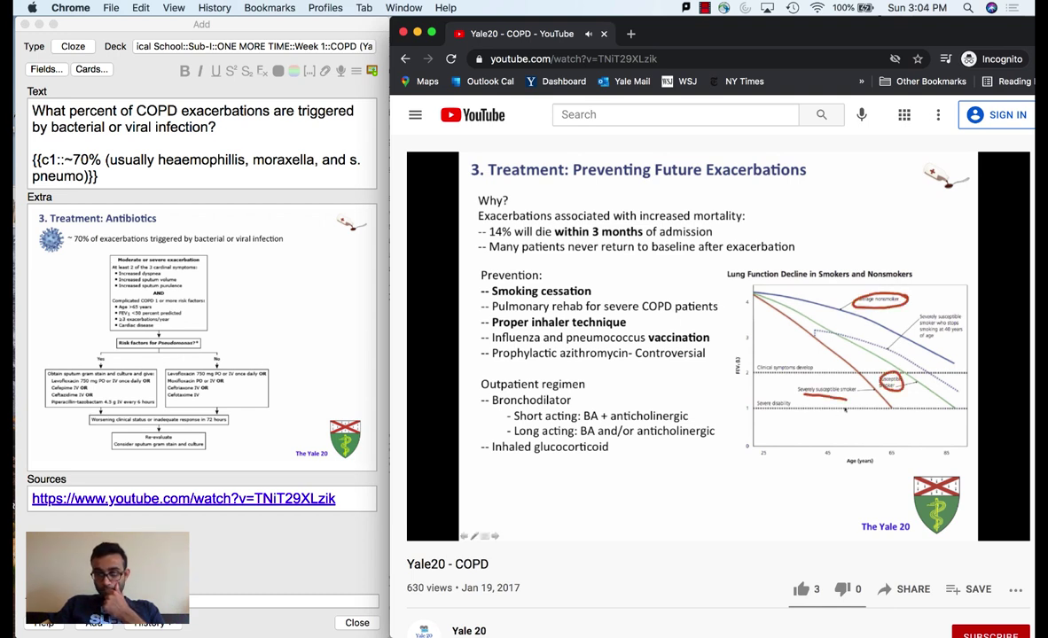
key("ctrl+shift+super+4")
left_click_drag(460, 154, 976, 540)
left_click_drag(722, 265, 981, 470)
left_click(288, 291)
left_click(89, 630)
left_click(299, 370)
key("super+a")
key("super+v")
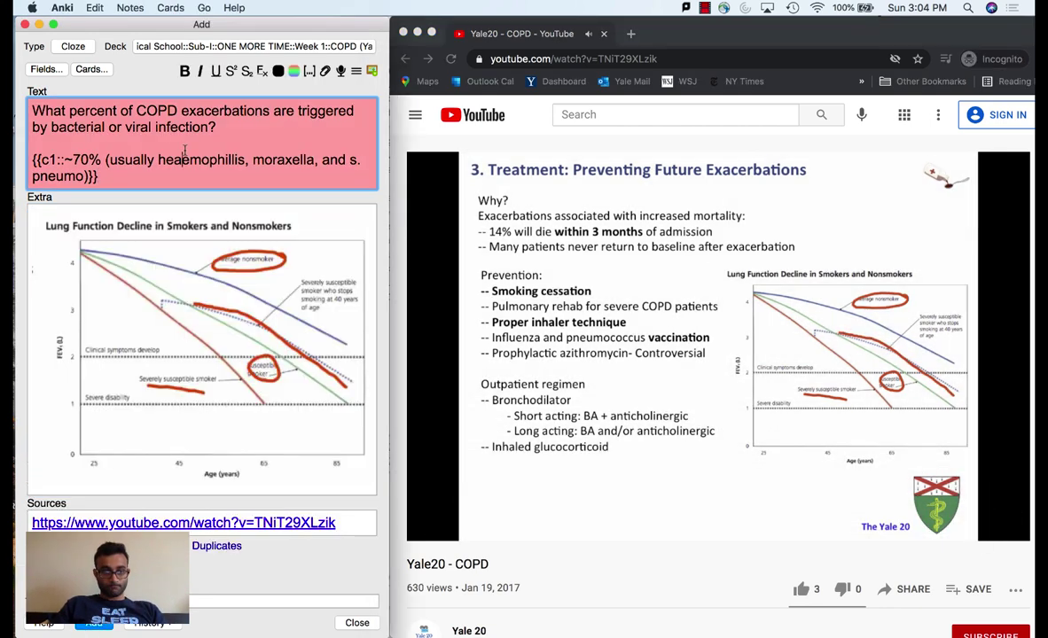
Step: Replace the card text with the question opening "What is perhaps the number 1 thing you can do for"
left_click(184, 149)
key("super+a")
type("What is perhaps the number 1 think")
key("BackSpace")
type("g oyu can")
key("BackSpace")
key("BackSpace")
key("BackSpace")
key("BackSpace")
key("BackSpace")
key("BackSpace")
key("BackSpace")
type("you can do for")
Step: Capture the whole Preventing Future Exacerbations slide and paste it below the lung function graph in Extra
key("ctrl+shift+super+4")
left_click_drag(464, 157, 971, 535)
left_click(358, 354)
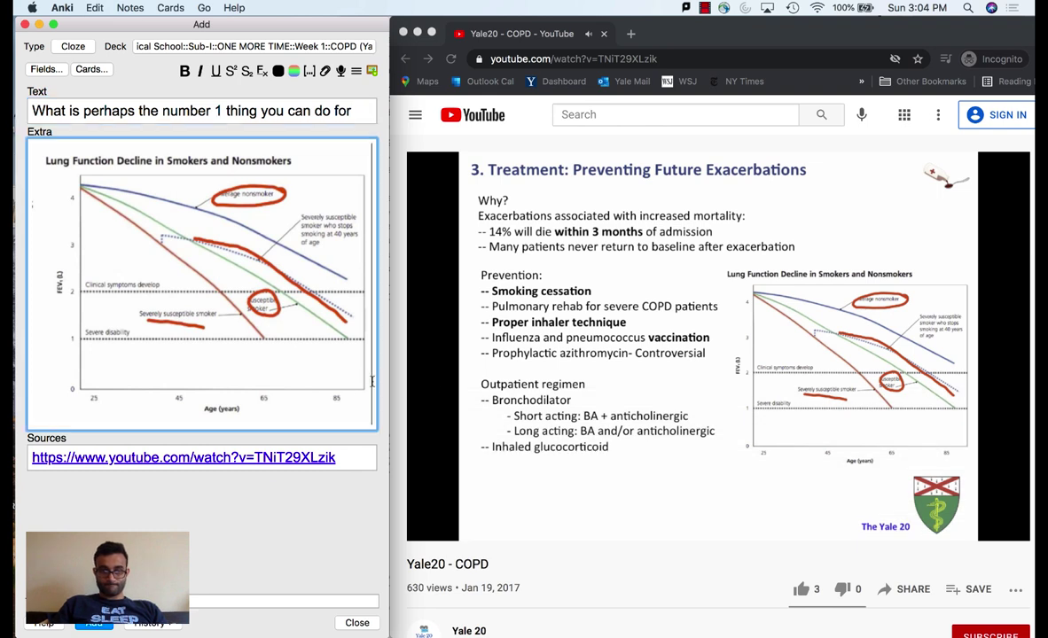
key("super+v")
Step: Complete the question with "patients with COPD for whom you want to DECREASE future exacerbations."
left_click(358, 111)
type("patients with ")
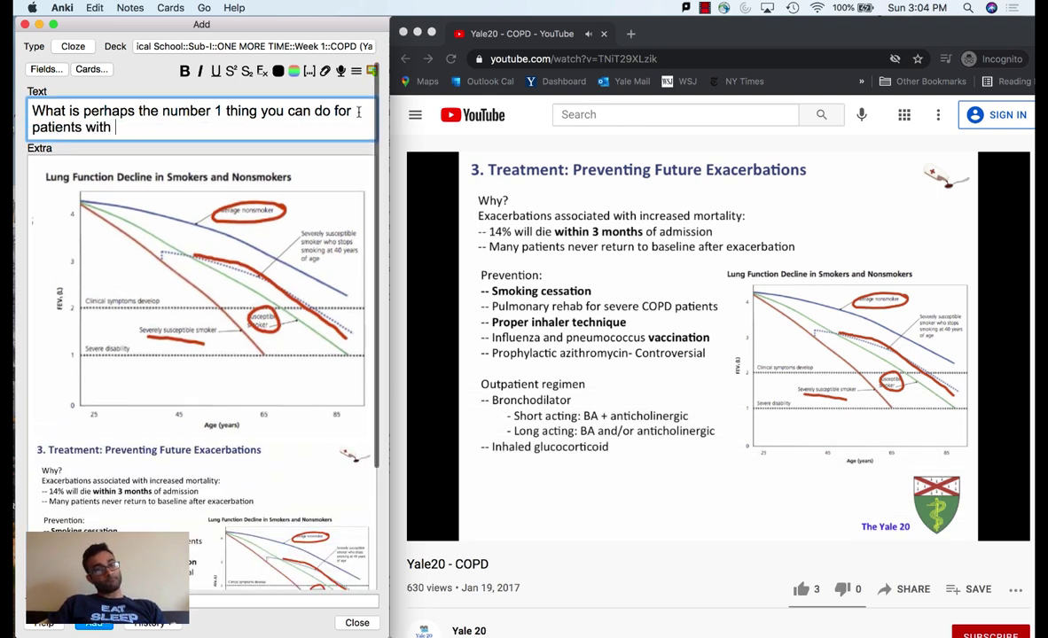
type("COPD for whom you want to")
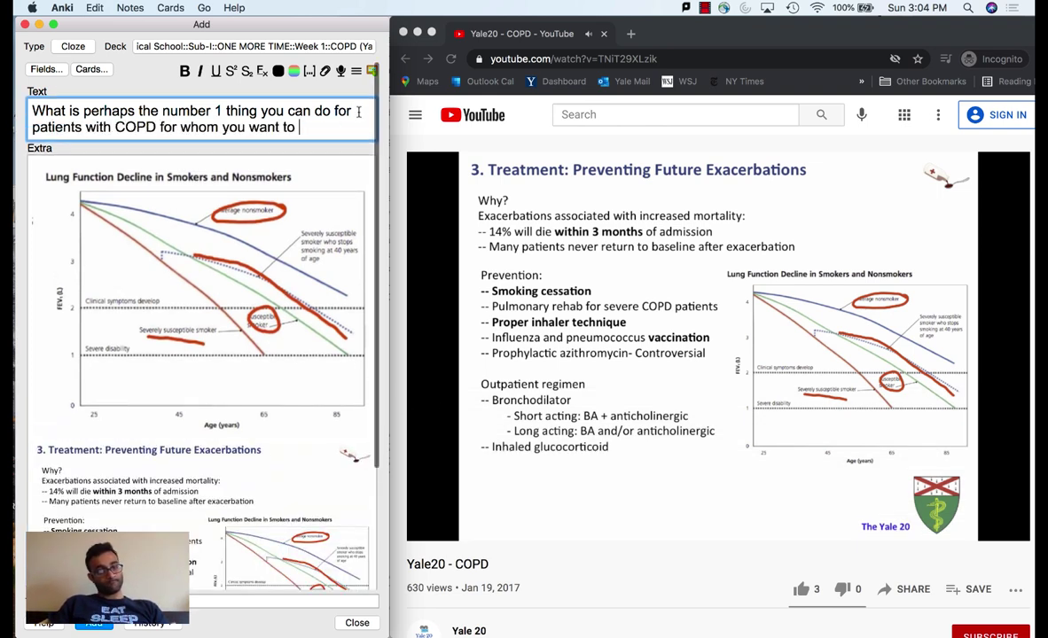
type(" DECREASE future ex")
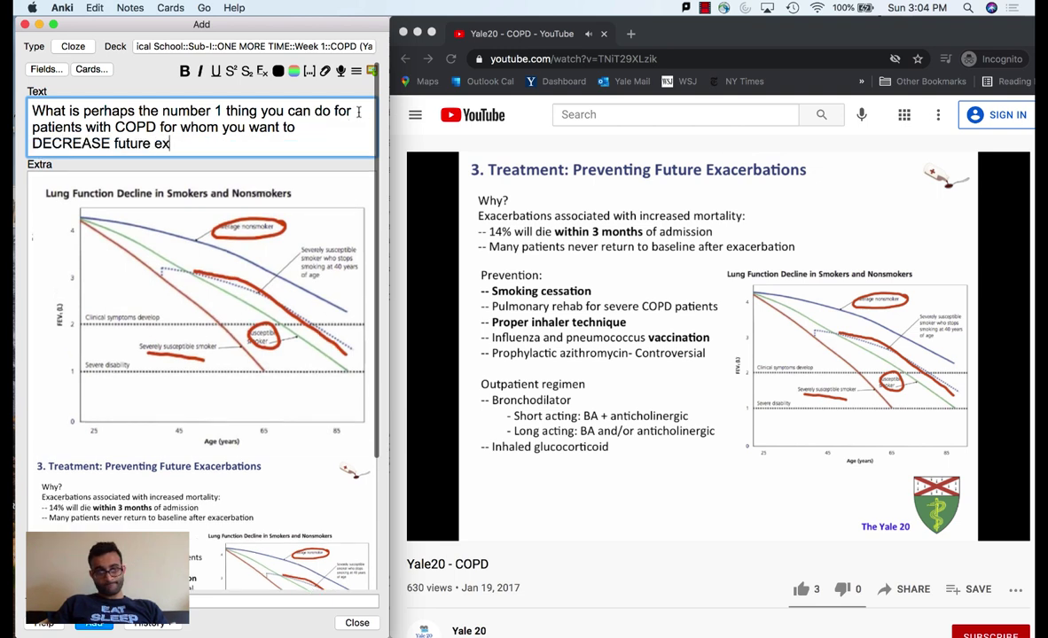
type("acerbations.  STOP")
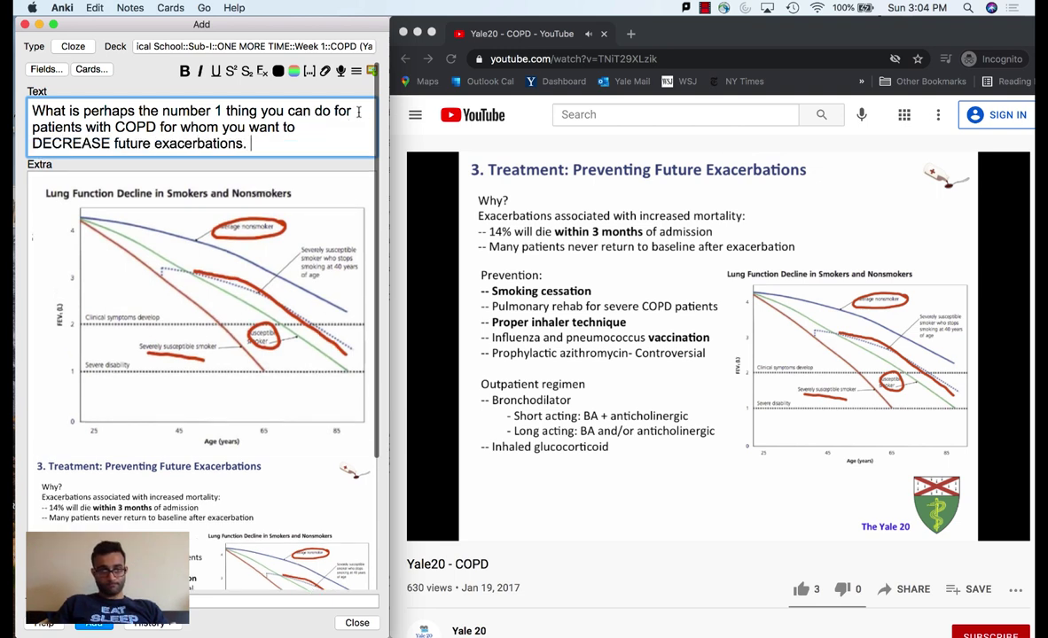
Step: Enter "STOP SMOKING" in bold and underlined below the question and make it a c1 cloze deletion
key("Return")
key("Return")
key("ctrl+b")
key("ctrl+u")
type("STOP SMOKING")
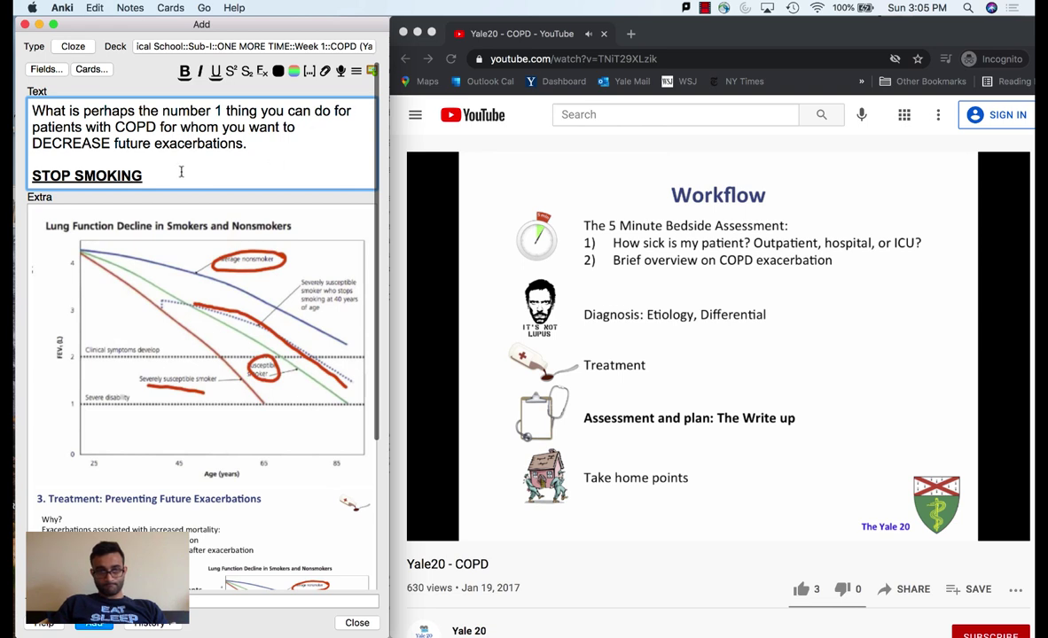
key("shift+super+Left")
key("shift+super+c")
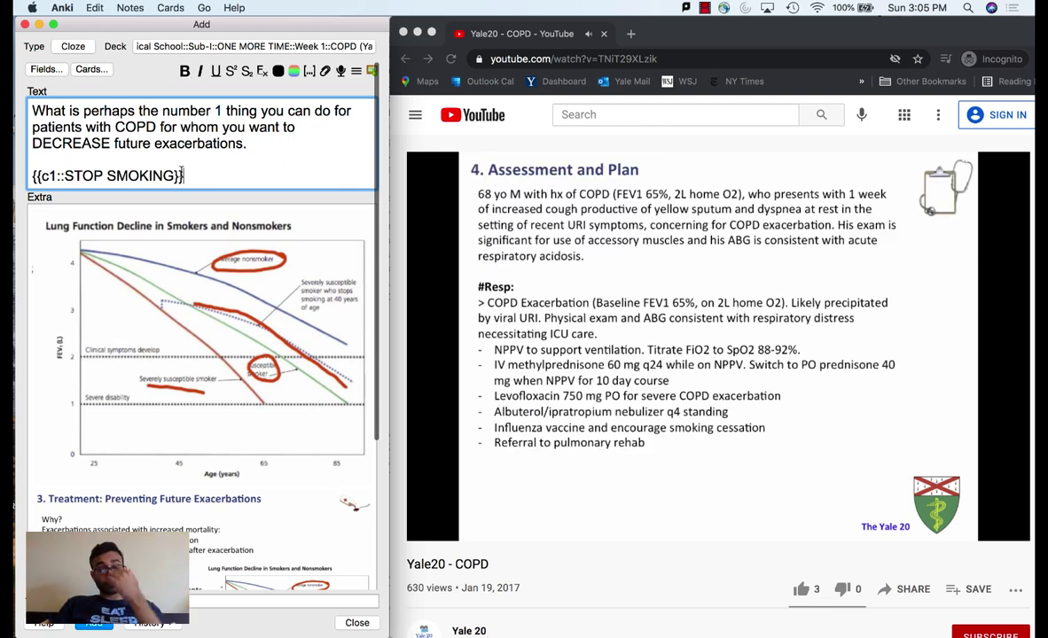